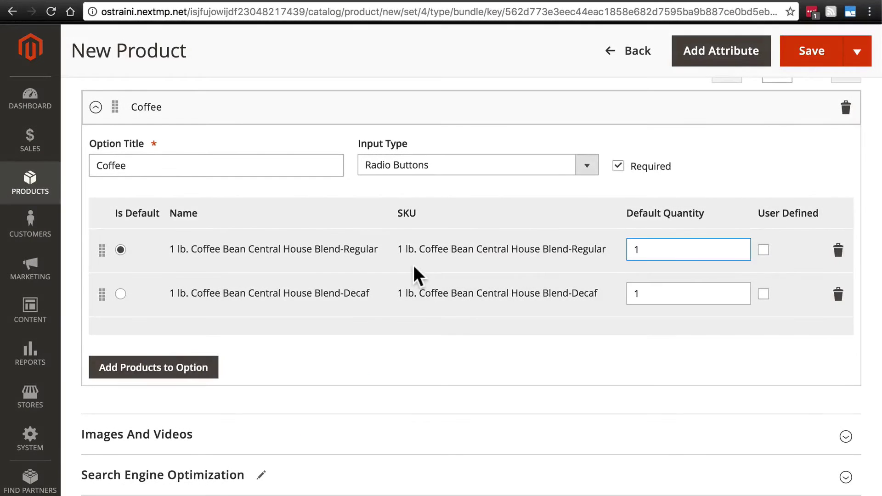
Step: Add a new bundle option titled 'Mugs' with Checkbox input type and Required unchecked
scroll(414, 267, up, 2)
scroll(414, 266, up, 1)
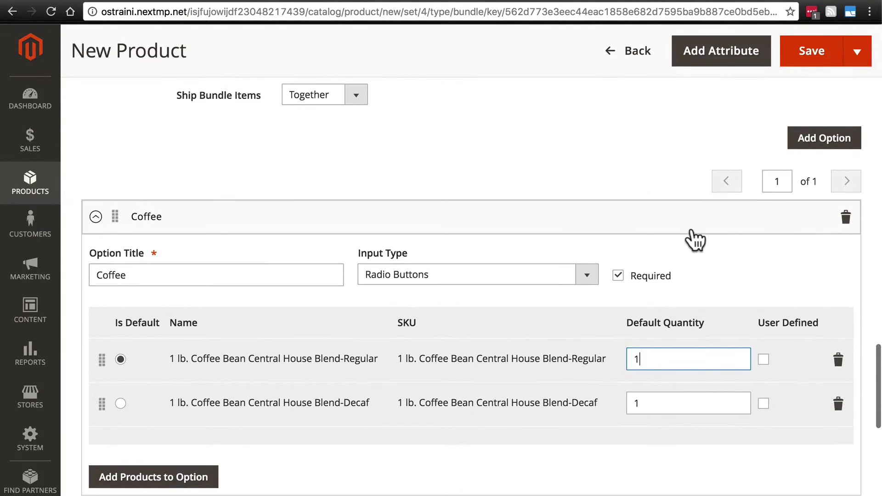
click(819, 146)
scroll(636, 156, down, 5)
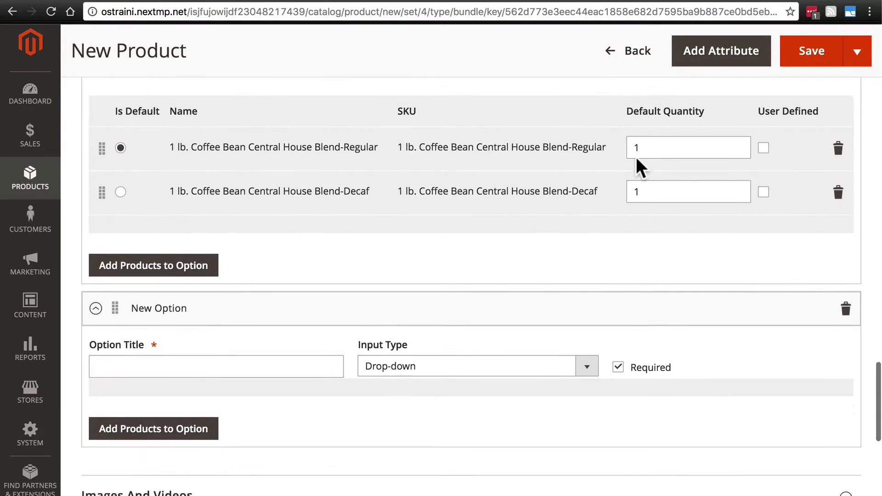
click(268, 346)
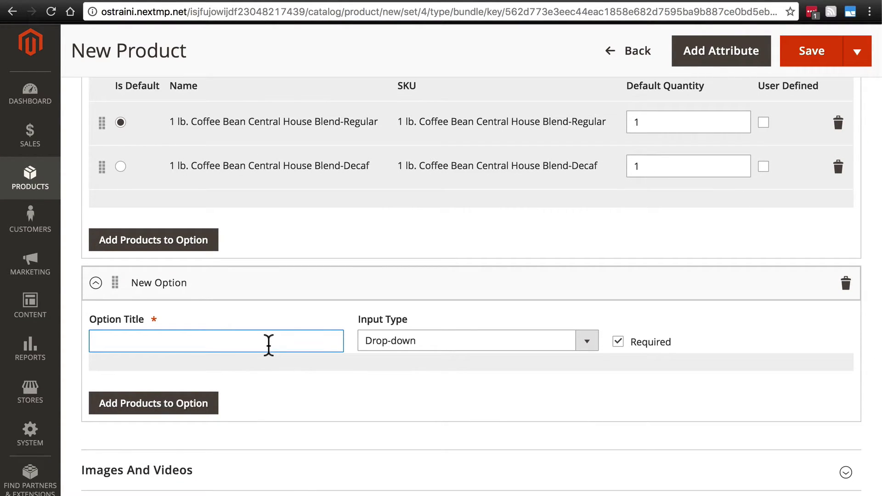
text(Mugs)
click(413, 340)
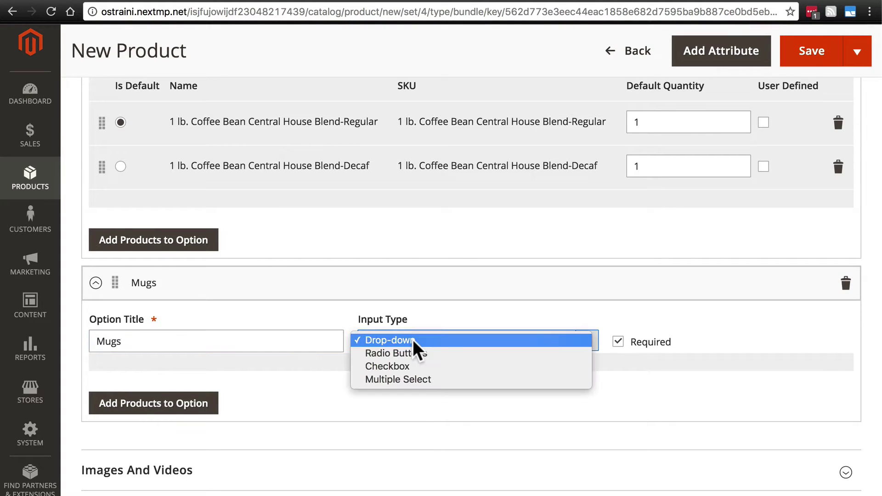
click(409, 366)
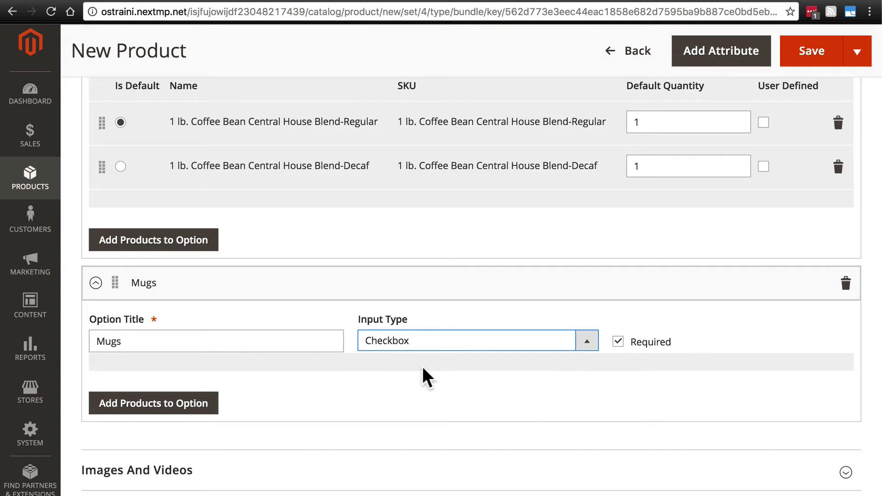
click(618, 342)
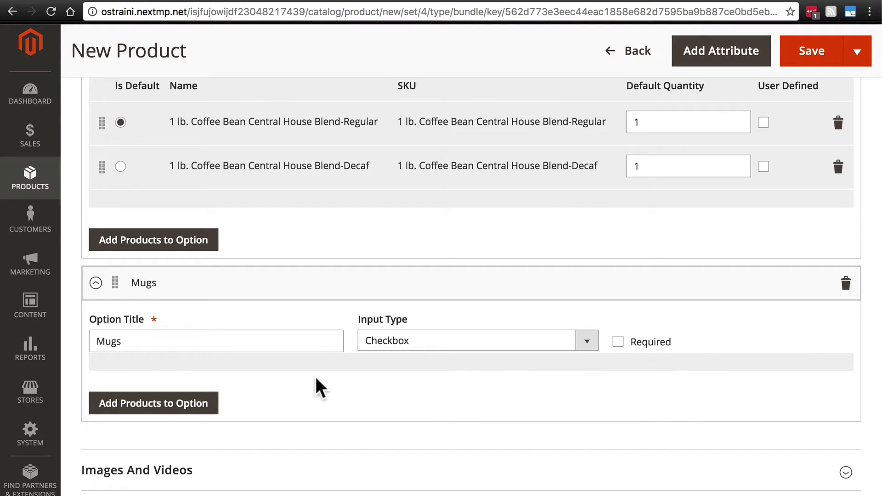
Step: Select On-the-go Mug and Camper's Thermos and add them to the Mugs option
click(140, 407)
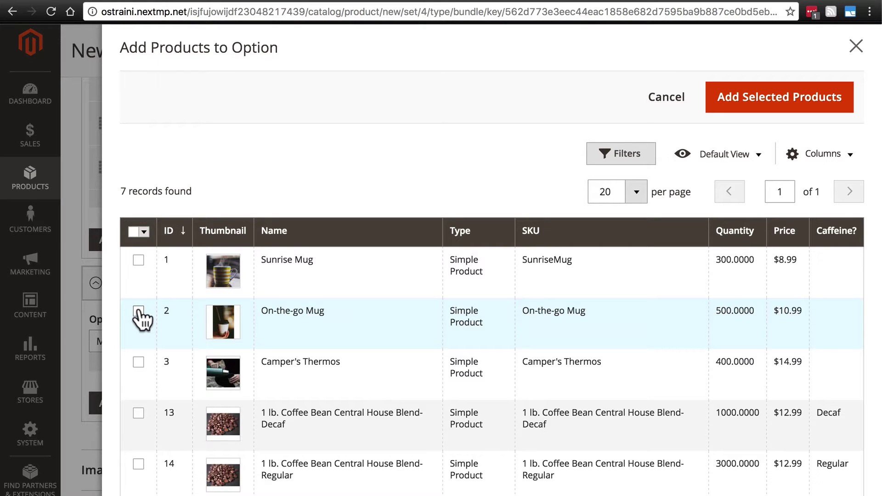
click(139, 312)
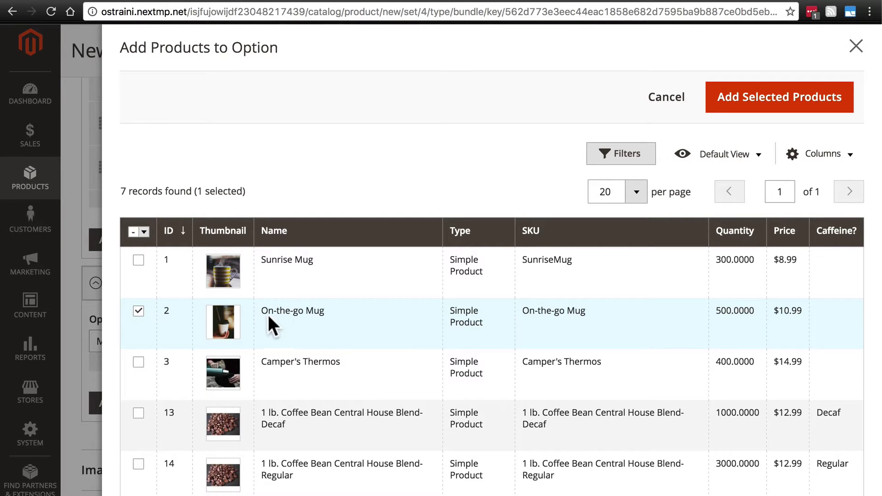
click(139, 363)
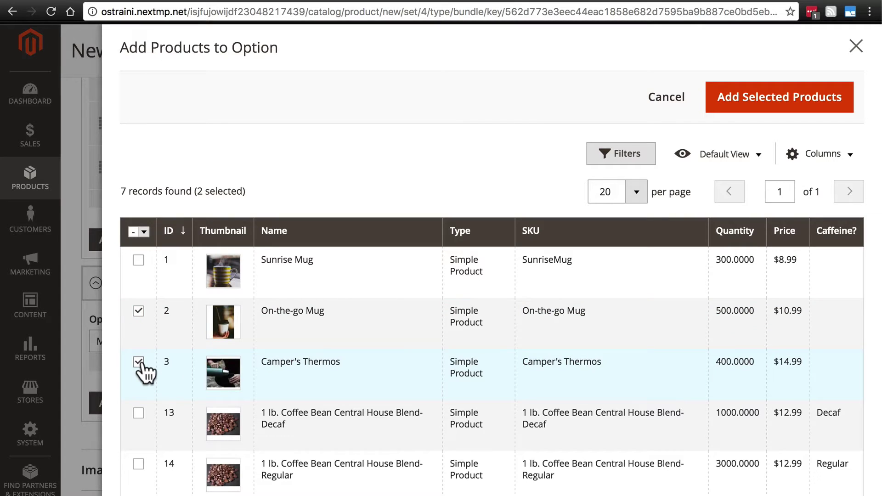
click(790, 102)
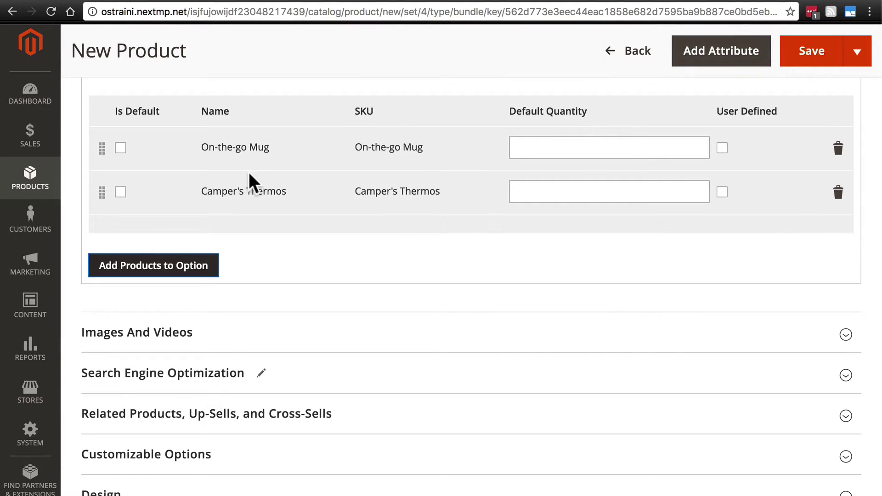
scroll(379, 178, up, 3)
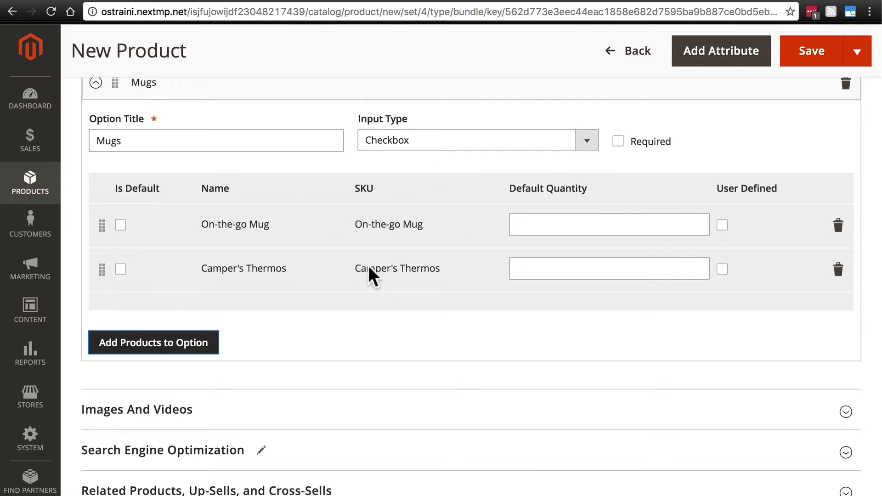
scroll(443, 243, up, 1)
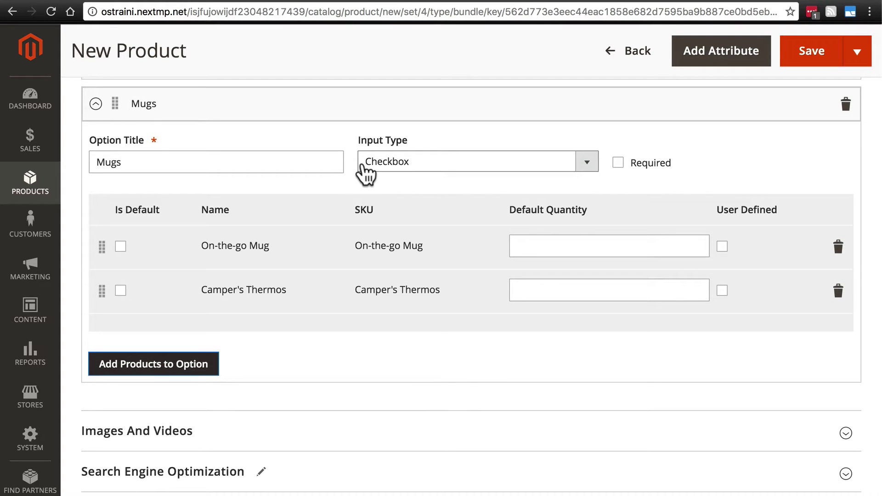
click(531, 249)
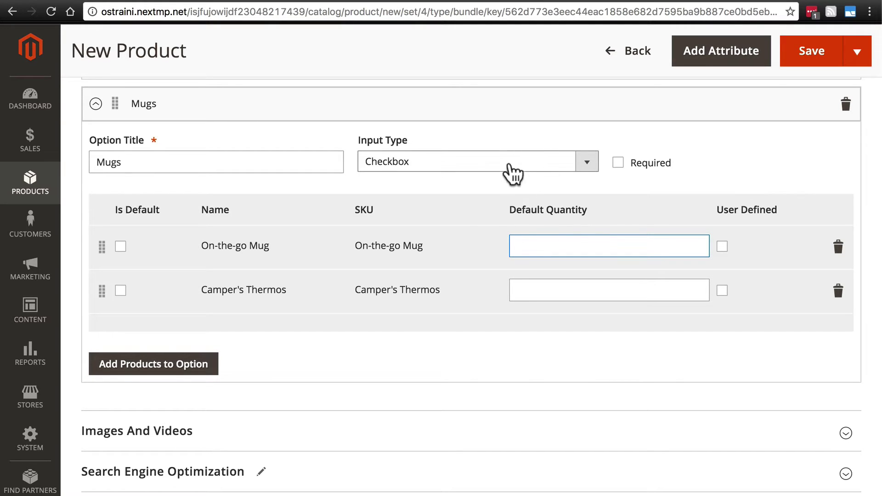
click(723, 247)
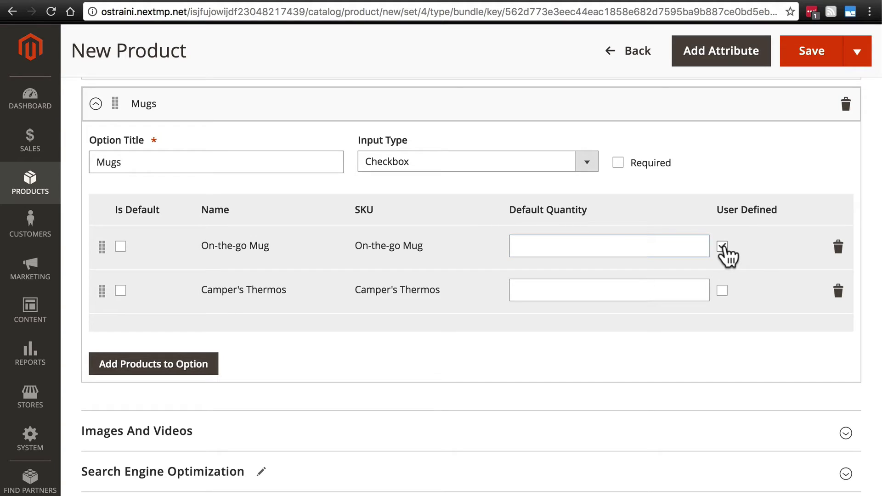
click(723, 248)
click(723, 247)
click(723, 247)
click(586, 166)
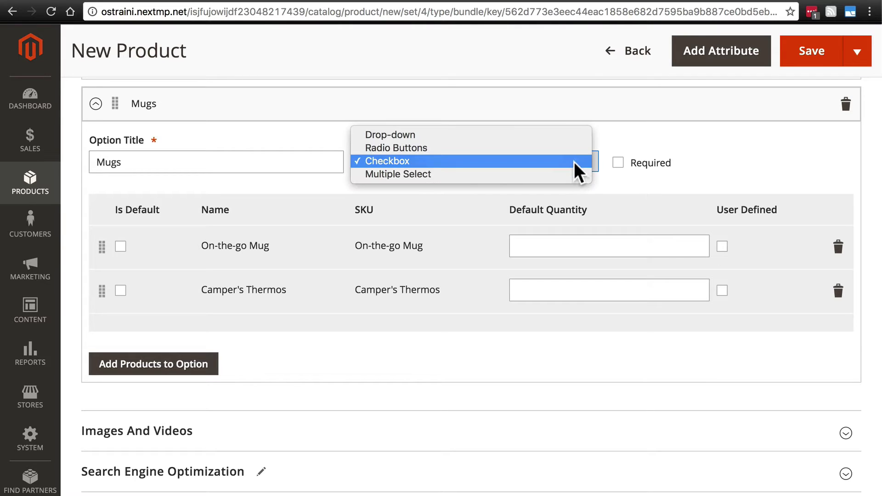
click(574, 161)
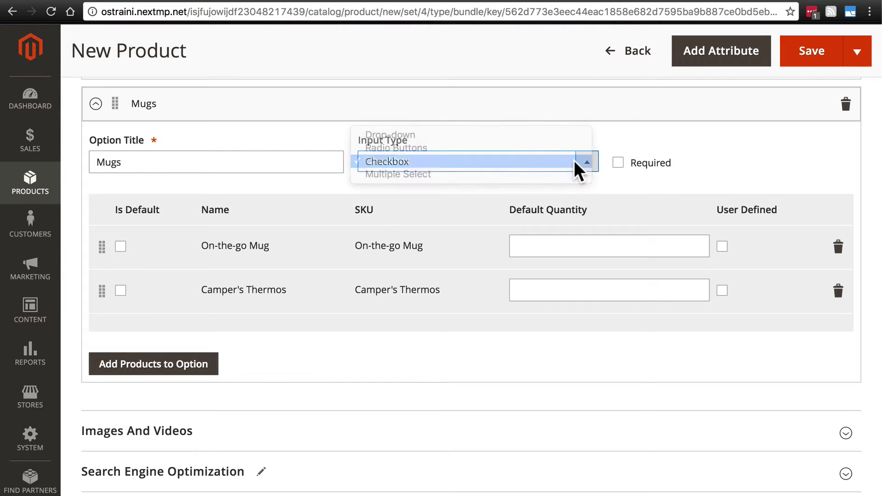
click(598, 244)
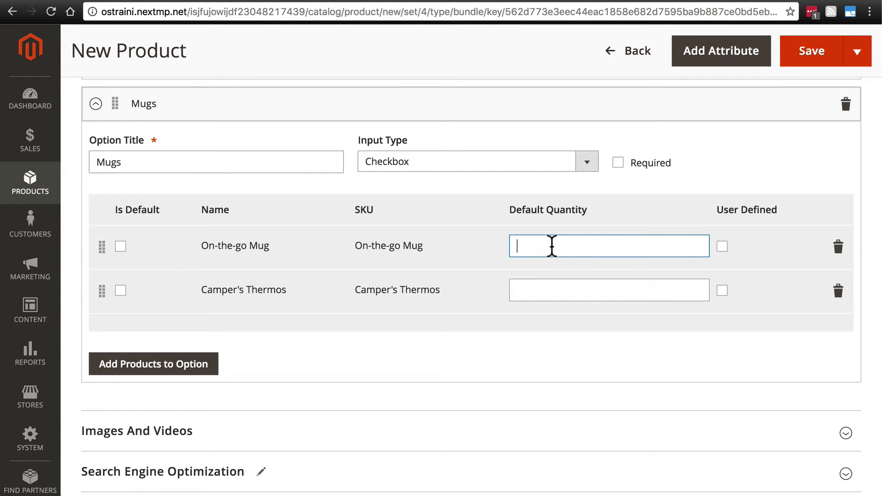
Step: Enter Default Quantity 1 on the On-the-go Mug and Camper's Thermos rows
text(1)
click(536, 288)
text(1)
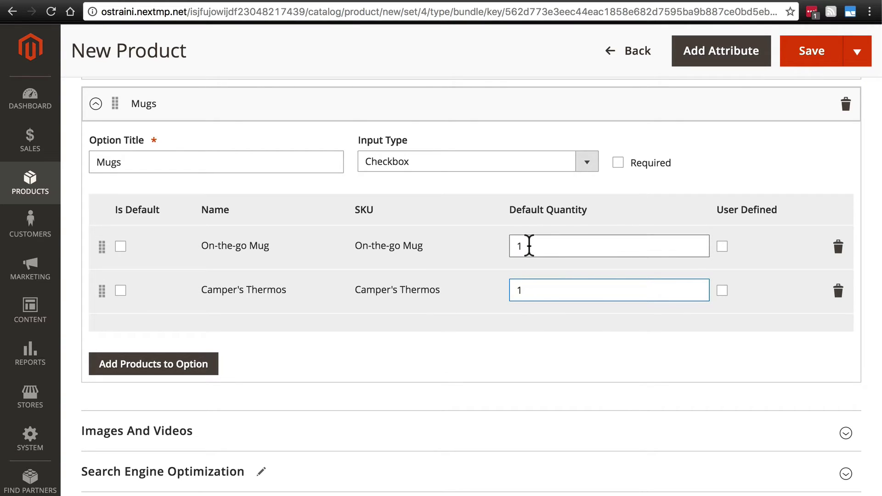
click(480, 255)
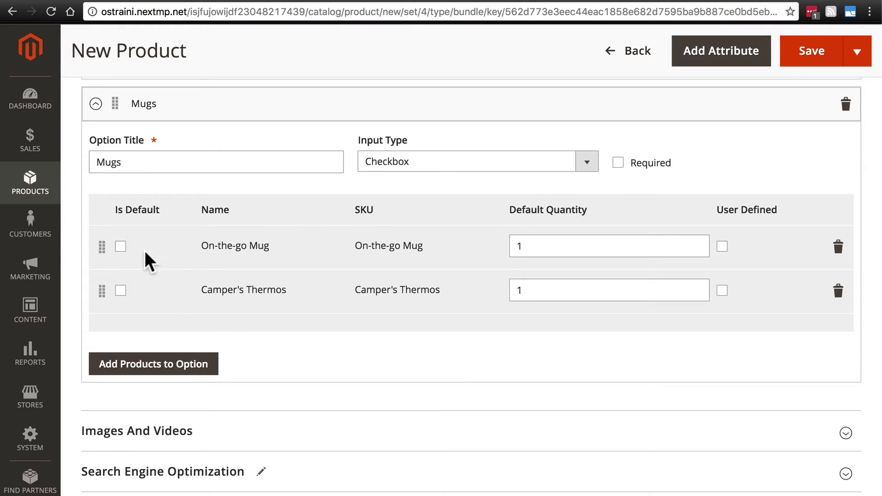
Step: Title the third bundle option 'Sunrise Mug' and set its input type to Radio Buttons
scroll(294, 343, up, 8)
scroll(803, 133, up, 1)
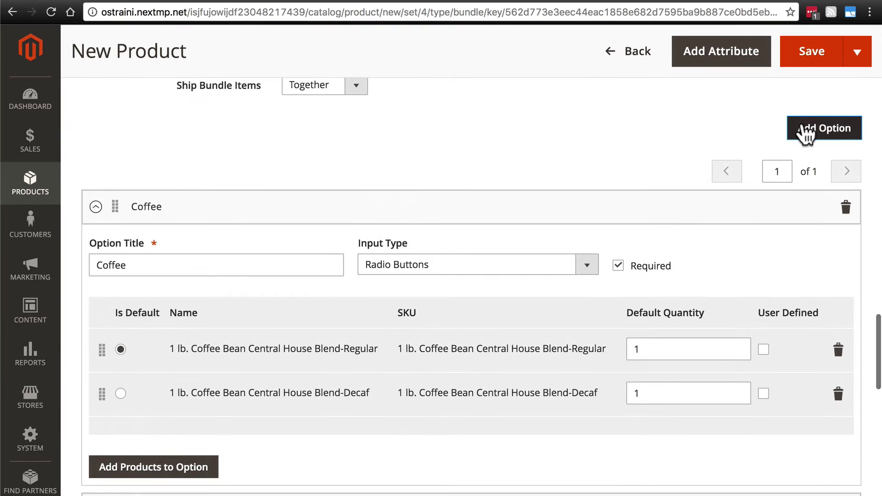
scroll(596, 181, down, 6)
scroll(595, 181, down, 6)
click(289, 312)
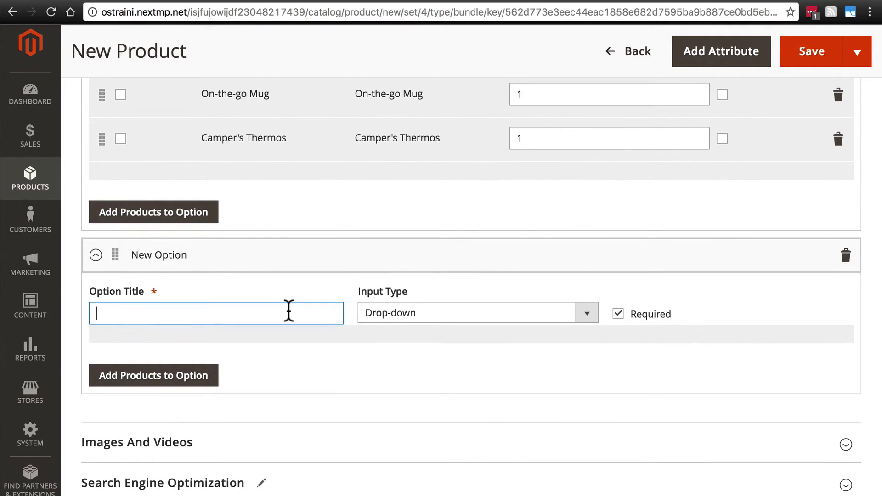
text(Sunrise Mug)
click(404, 316)
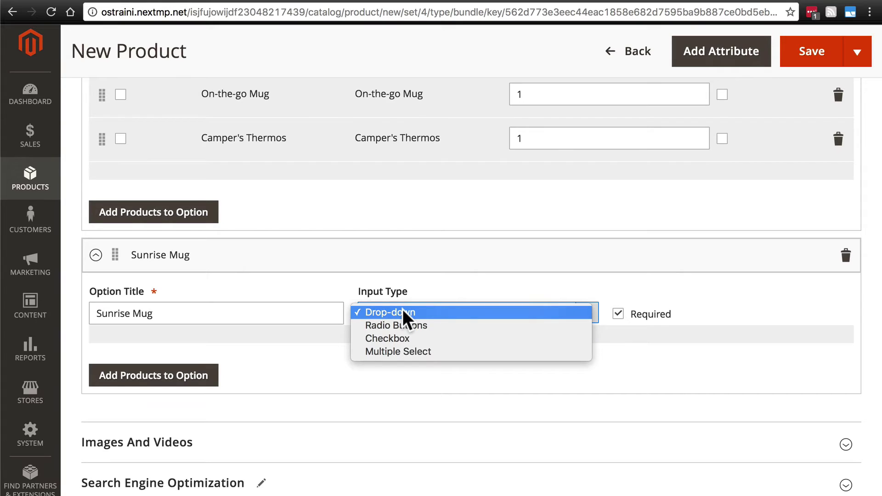
click(423, 325)
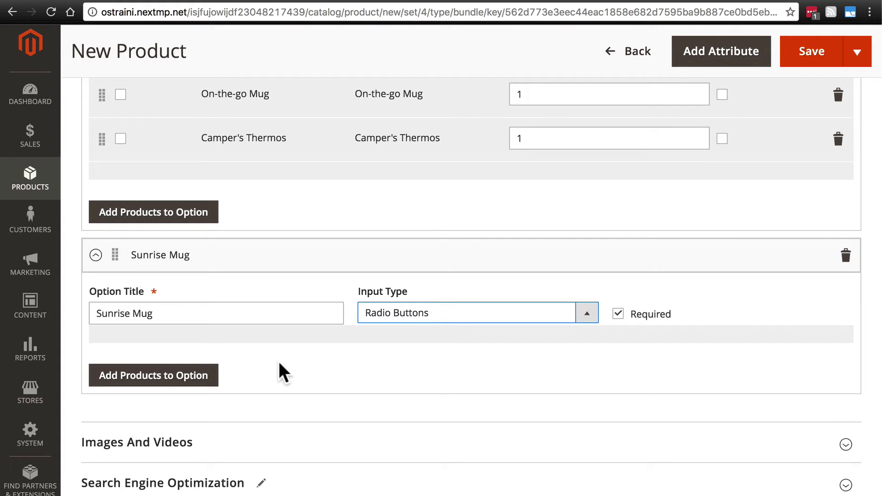
Step: Add the Sunrise Mug product to the Sunrise Mug option
click(110, 377)
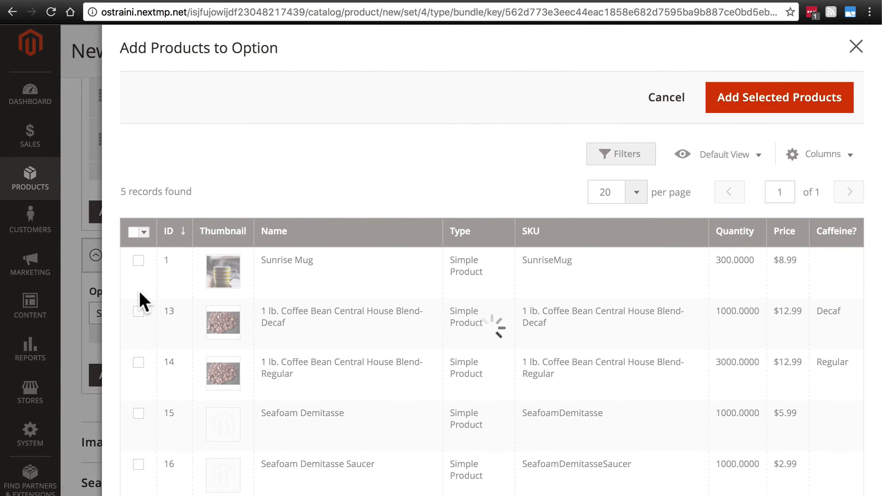
click(139, 261)
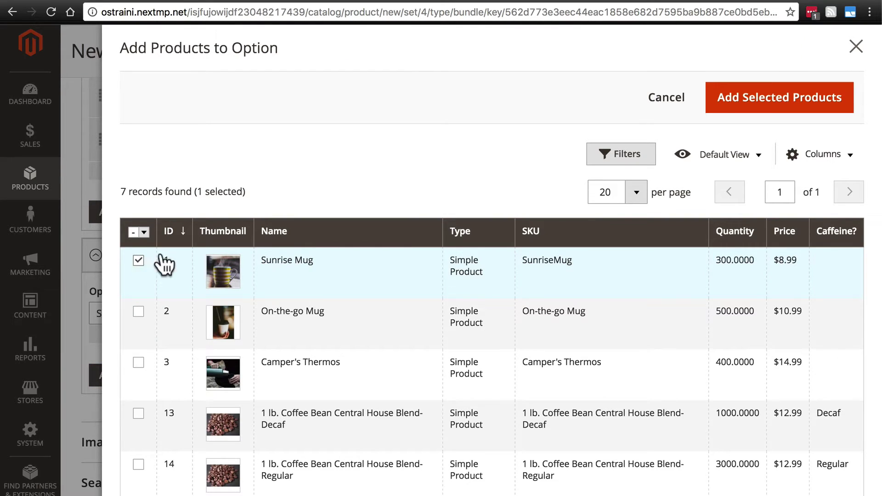
click(842, 108)
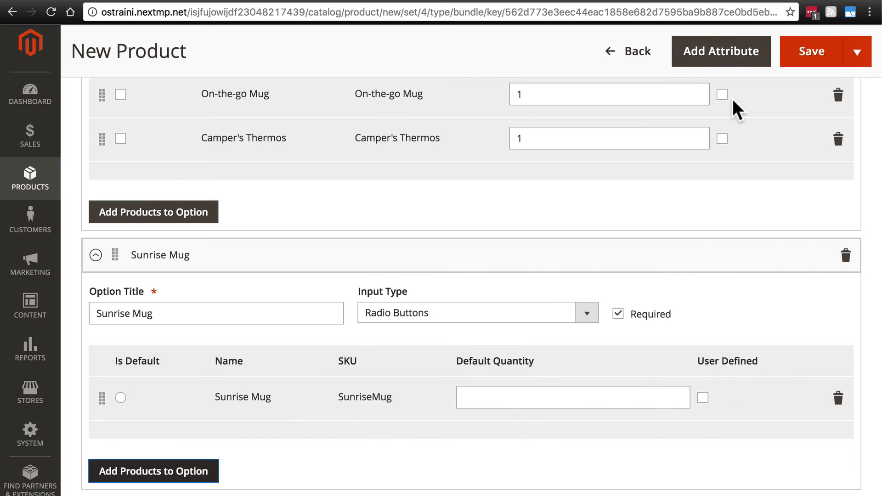
Step: Mark Sunrise Mug as the default choice with a default quantity of 1
click(120, 398)
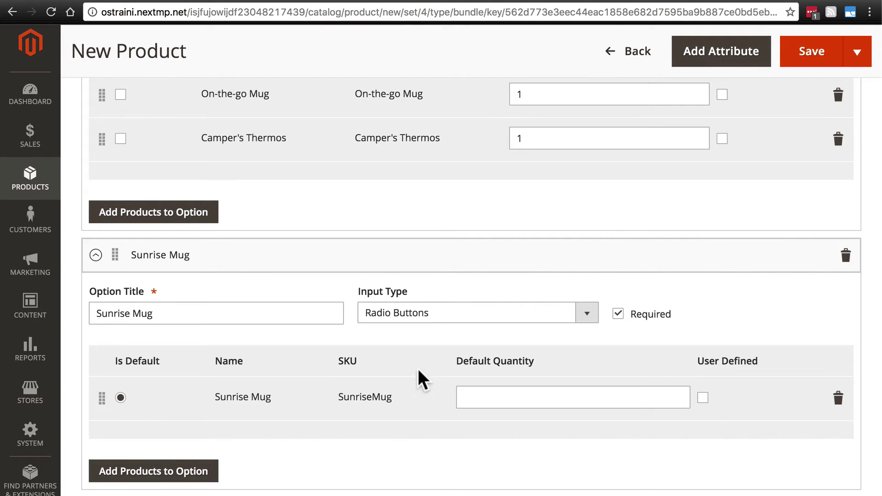
click(465, 396)
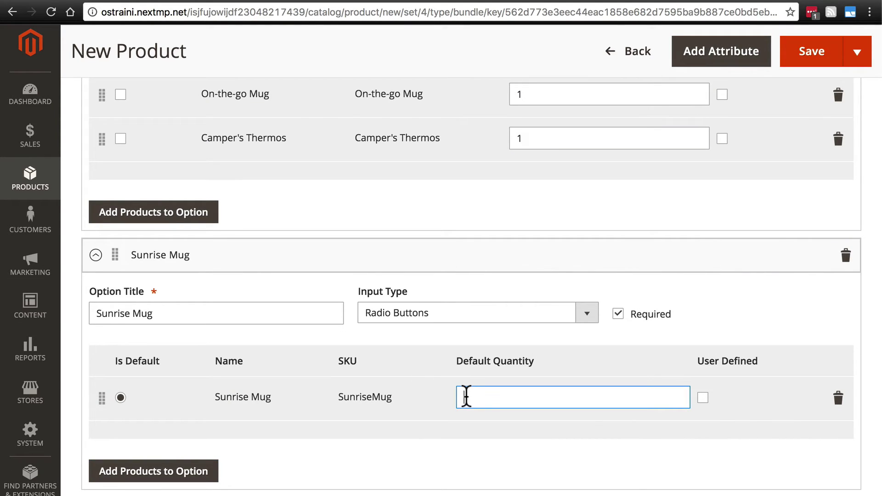
text(1)
scroll(594, 364, down, 3)
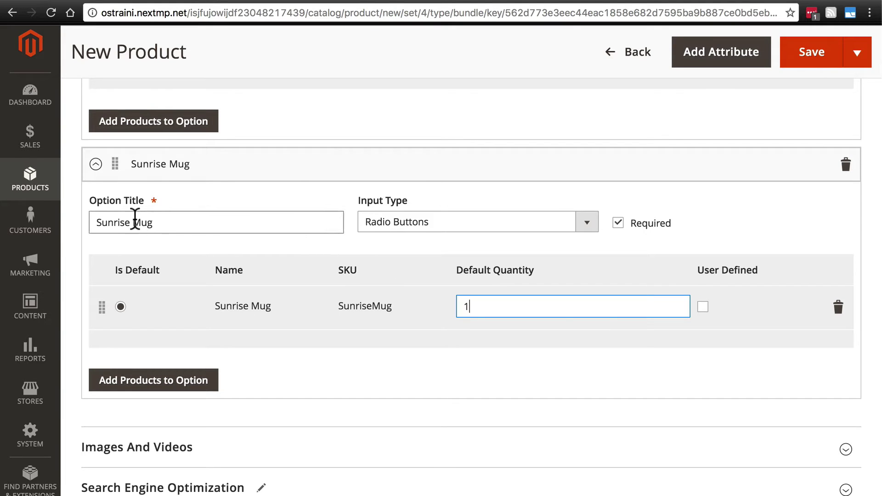
scroll(324, 303, up, 9)
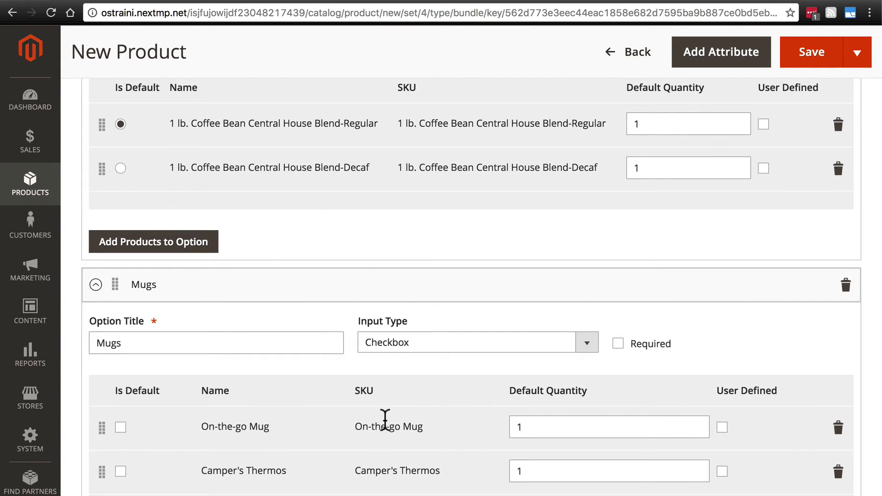
Step: Change the second option's title from 'Mugs' to 'Additional mugs'
scroll(385, 418, down, 3)
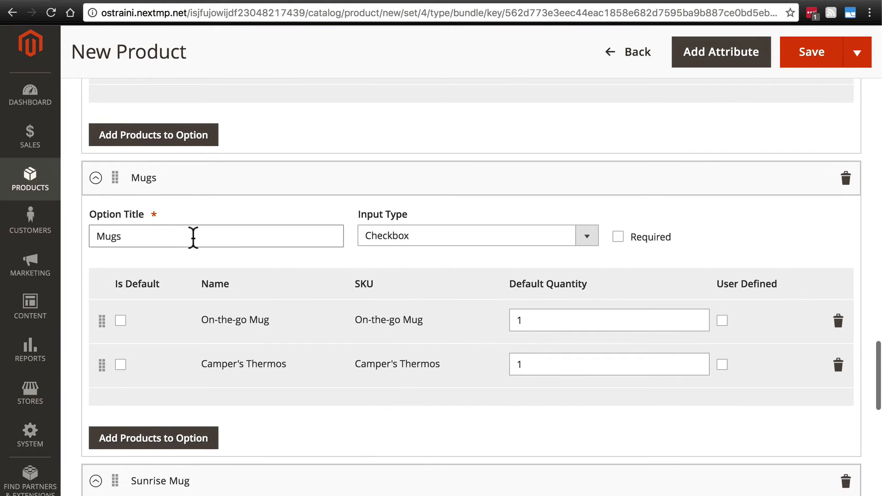
click(107, 238)
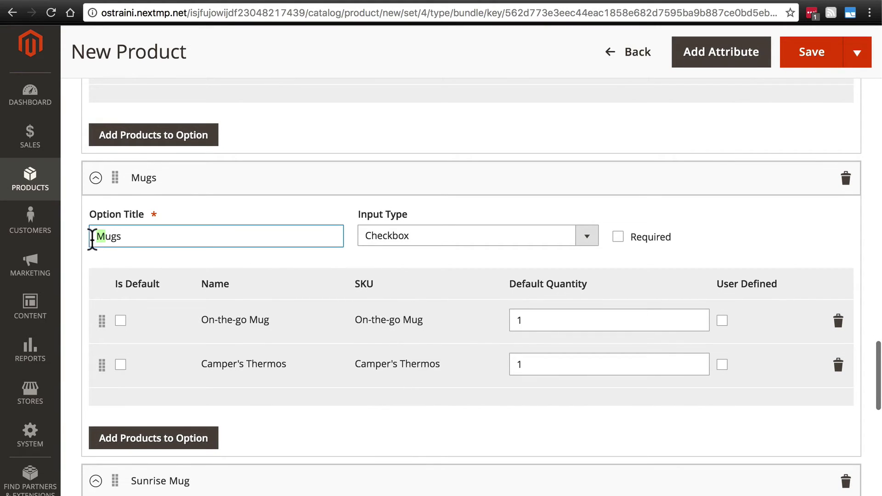
key(BackSpace)
text(Additional m)
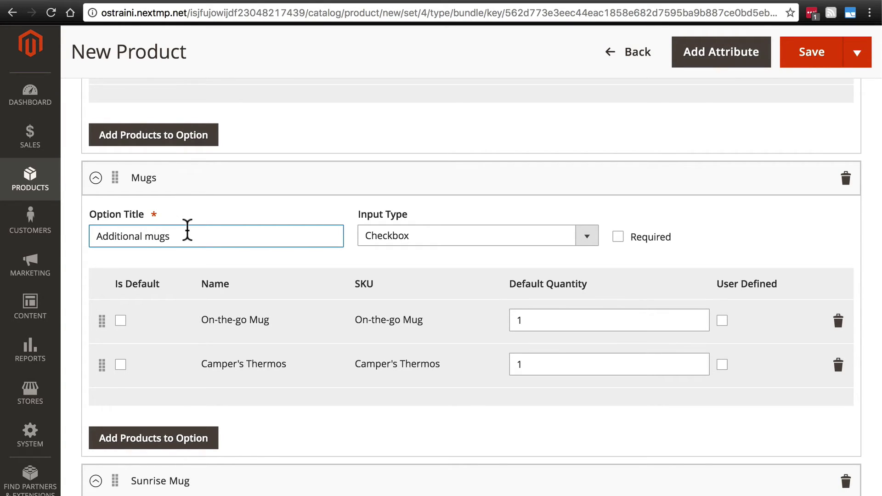
scroll(187, 230, down, 3)
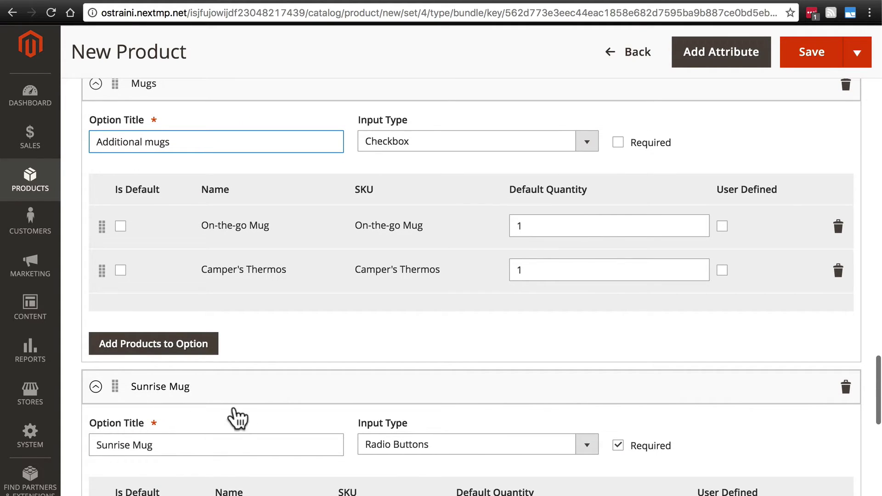
scroll(240, 409, up, 1)
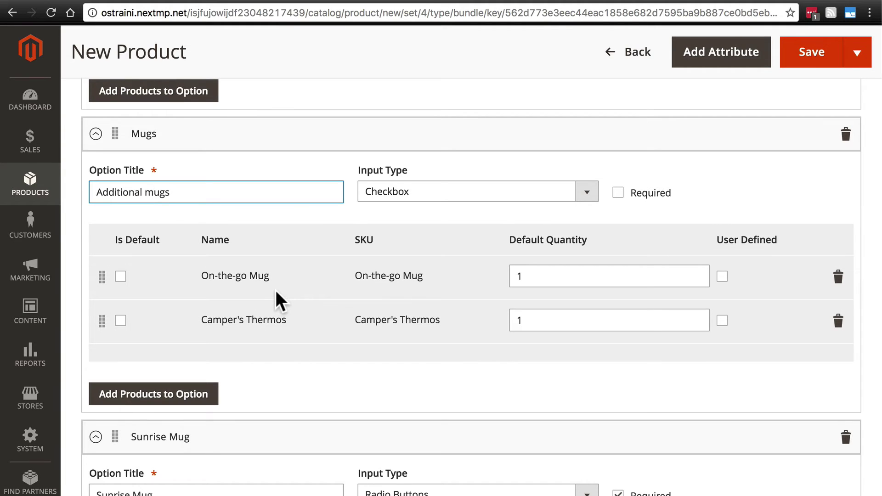
scroll(276, 290, up, 5)
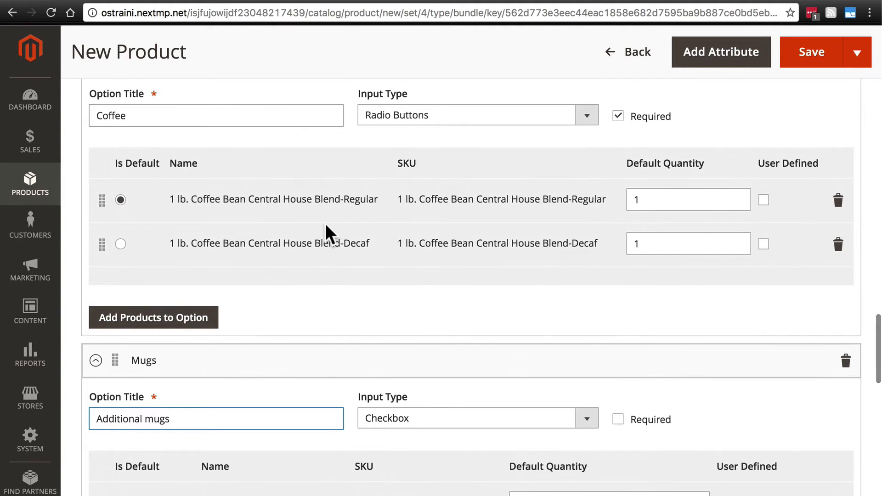
scroll(325, 223, down, 4)
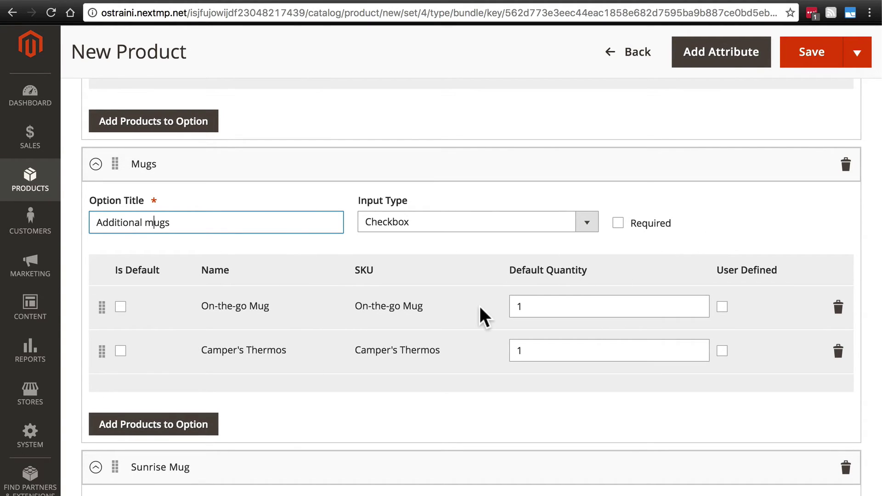
scroll(479, 304, down, 1)
scroll(480, 306, down, 1)
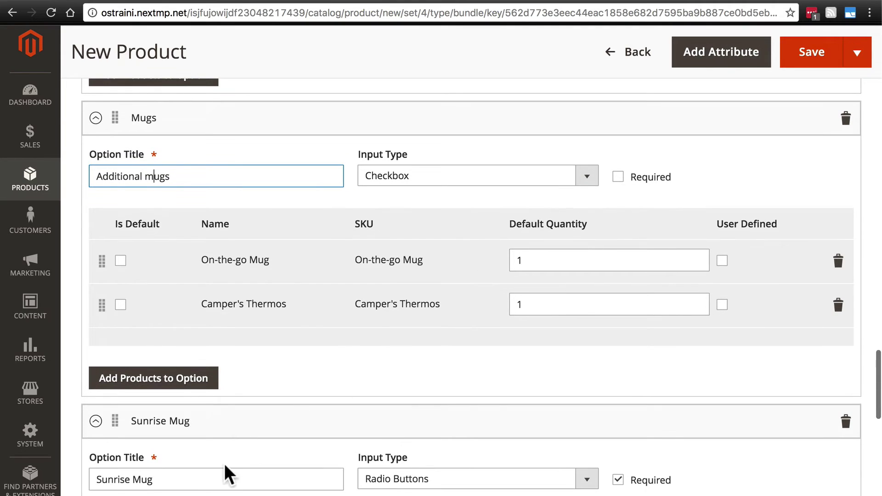
scroll(282, 440, up, 4)
scroll(341, 311, down, 4)
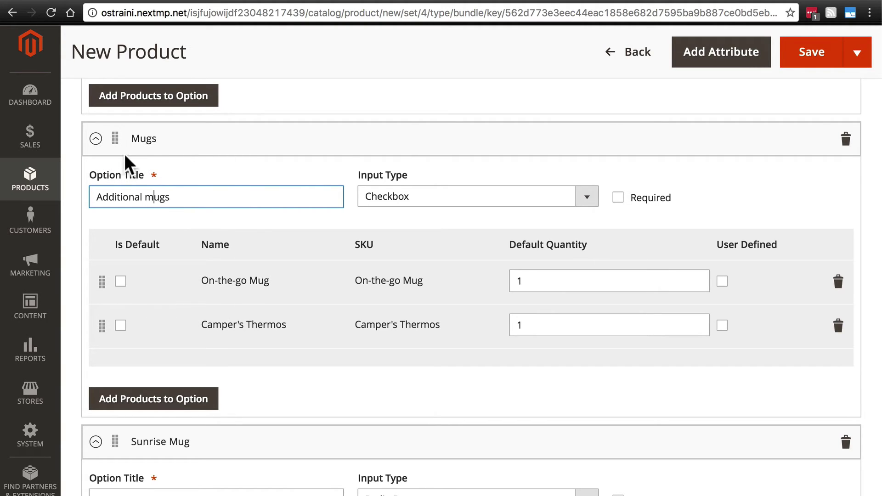
Step: Collapse the Additional mugs, Sunrise Mug and Coffee options, then drag Sunrise Mug to the top
click(96, 139)
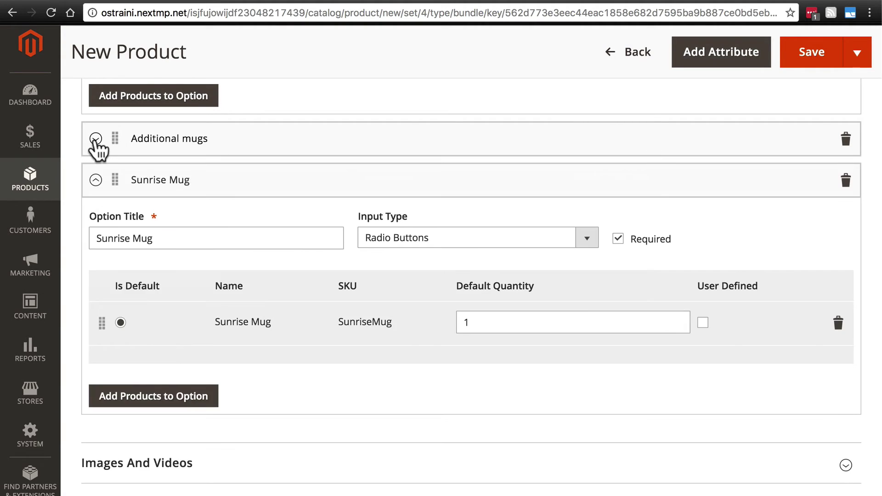
click(95, 179)
scroll(120, 189, up, 6)
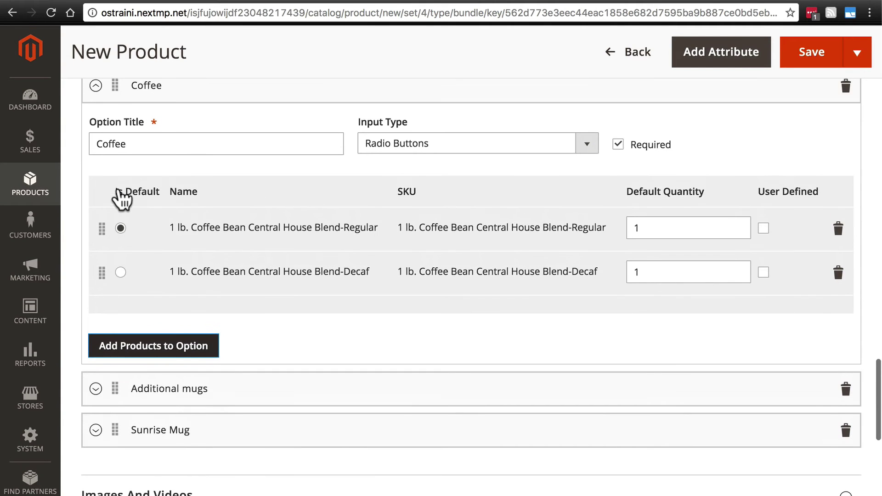
click(95, 151)
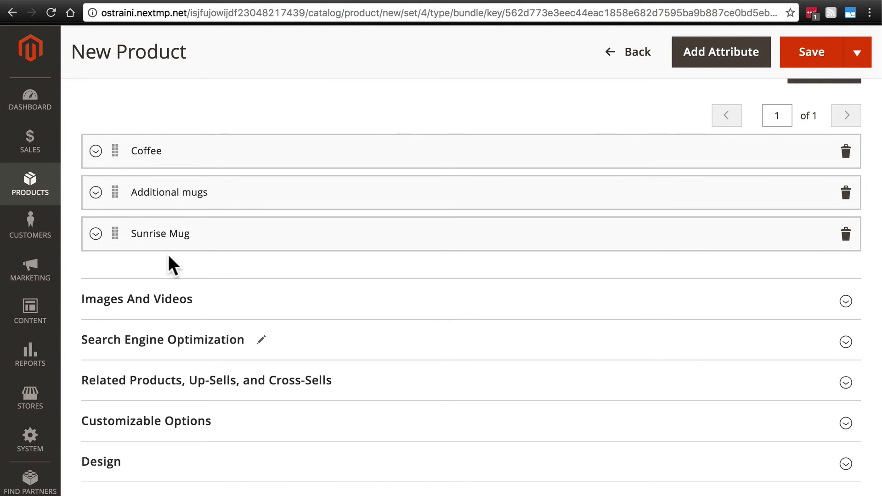
drag(115, 237, 119, 153)
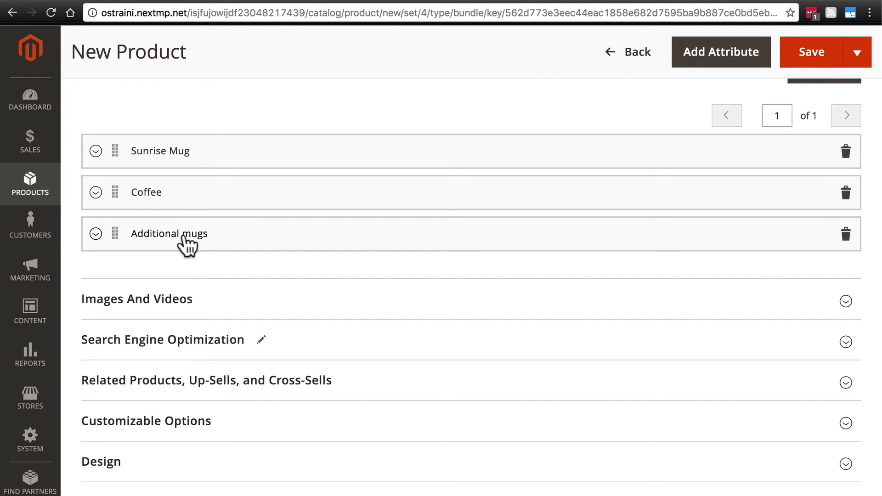
Step: Upload gift.jpg from the Desktop in the Images And Videos section
click(177, 301)
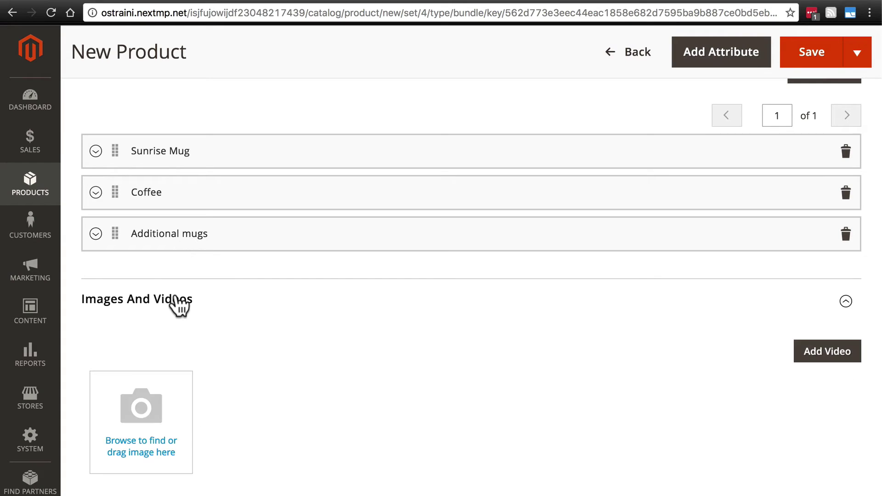
scroll(235, 337, down, 2)
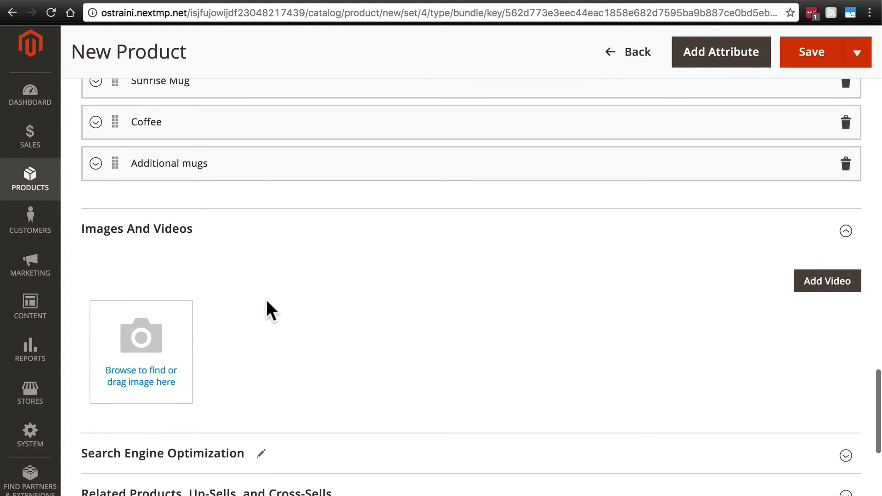
click(140, 342)
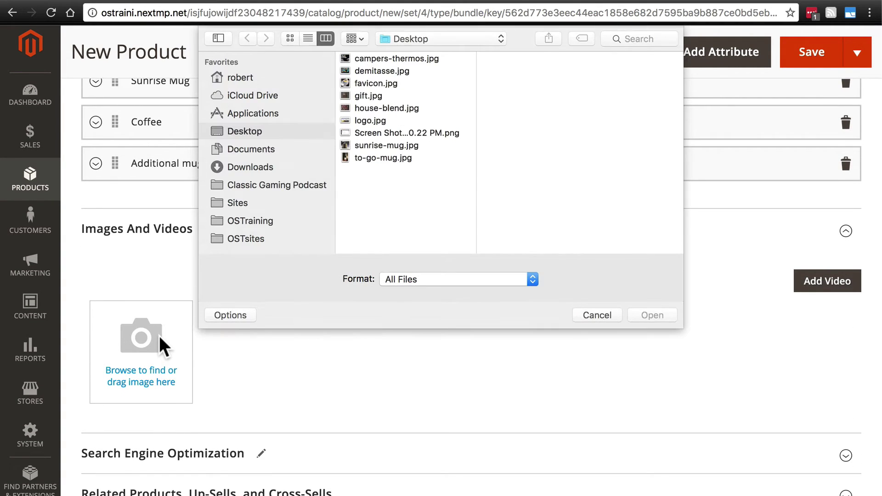
click(386, 95)
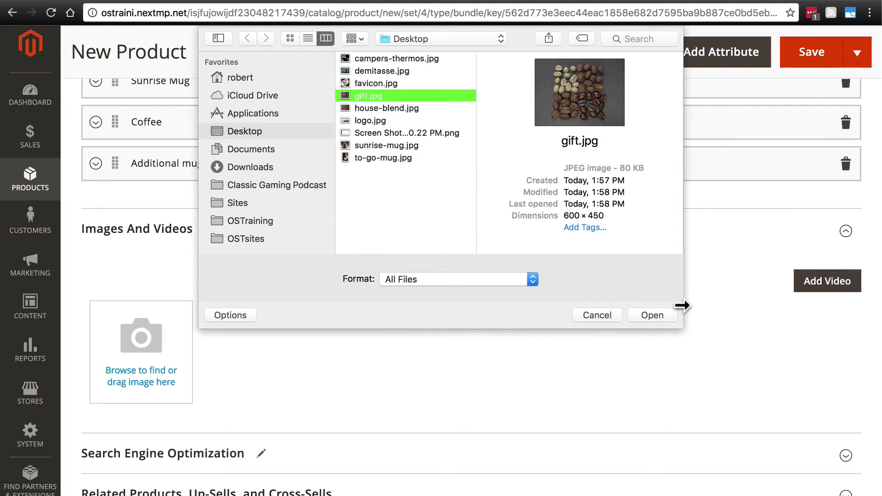
click(652, 315)
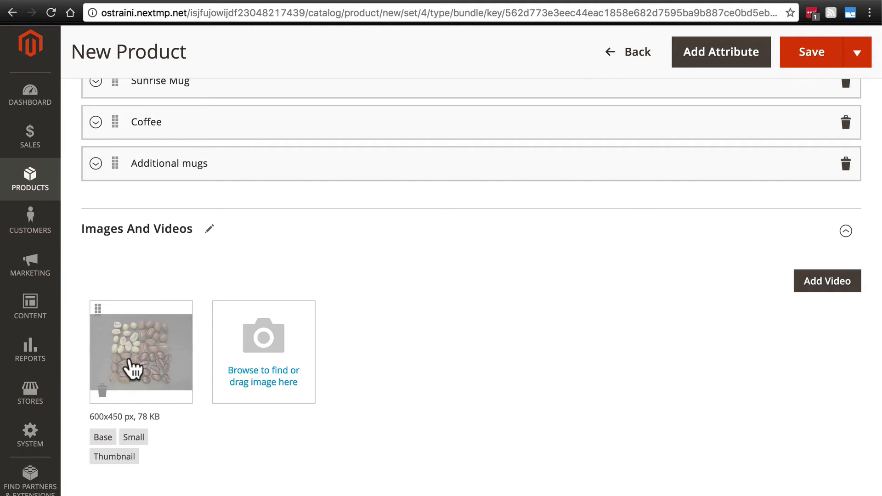
Step: Set the URL Key to 'sunrise-gift-basket' in Search Engine Optimization
scroll(507, 310, down, 5)
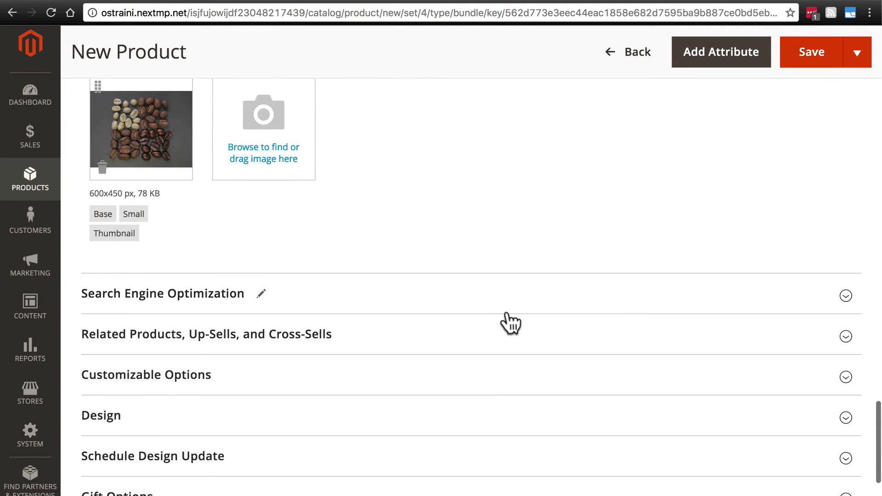
click(350, 304)
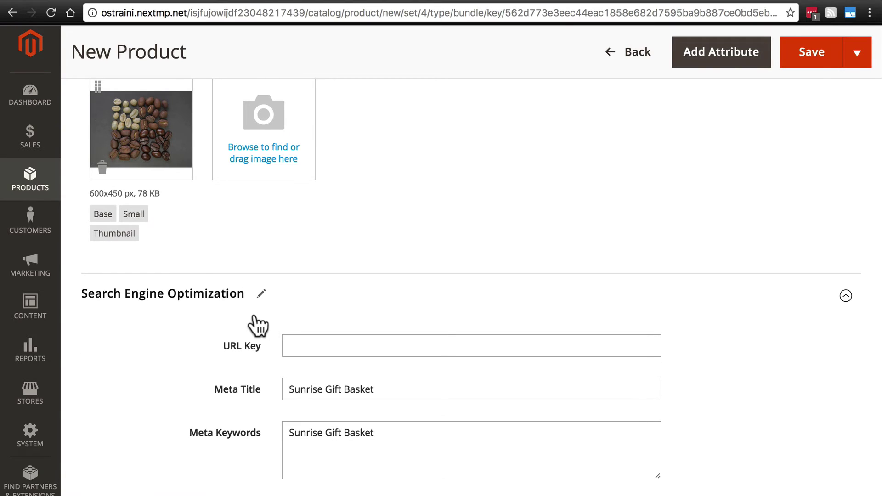
click(296, 337)
text(sunrise)
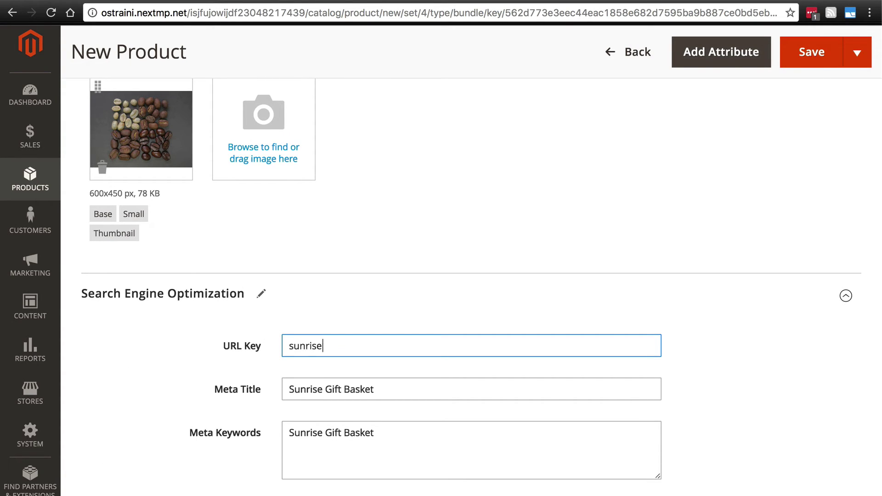
text(-gift-basket)
Step: Replace the Meta Keywords with 'coffee, mug'
scroll(322, 322, down, 3)
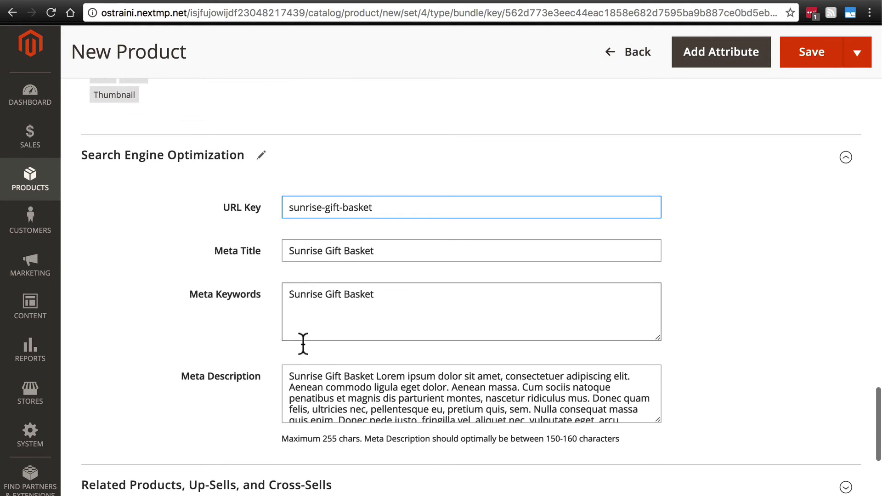
click(403, 302)
drag(404, 302, 256, 301)
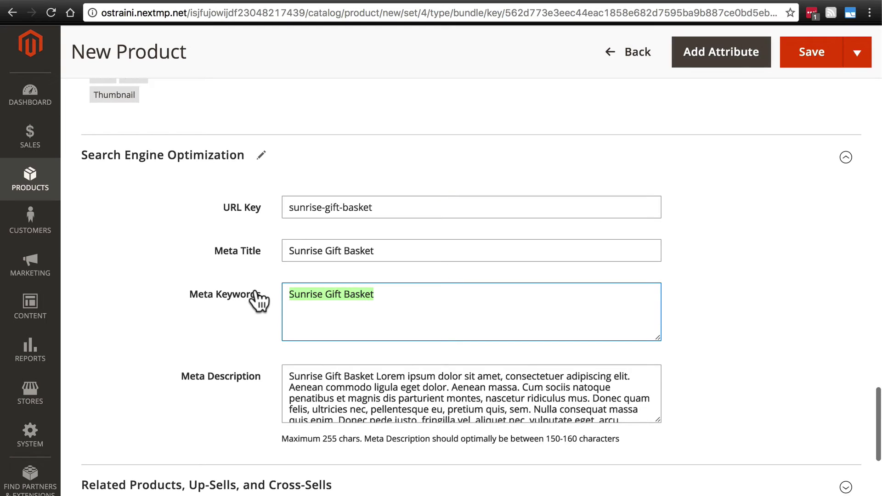
text(coffee, mug)
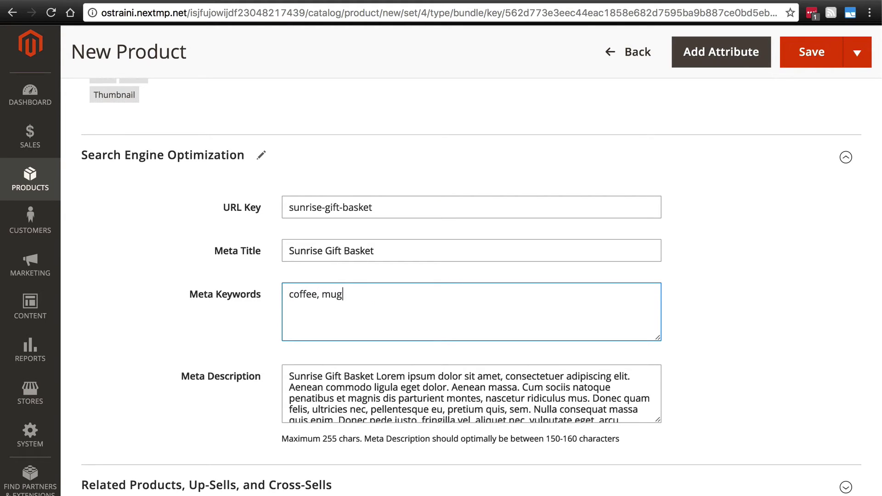
Step: Cut 'Sunrise Gift Basket' and everything after 'eget dolor.' from the Meta Description
scroll(202, 321, down, 2)
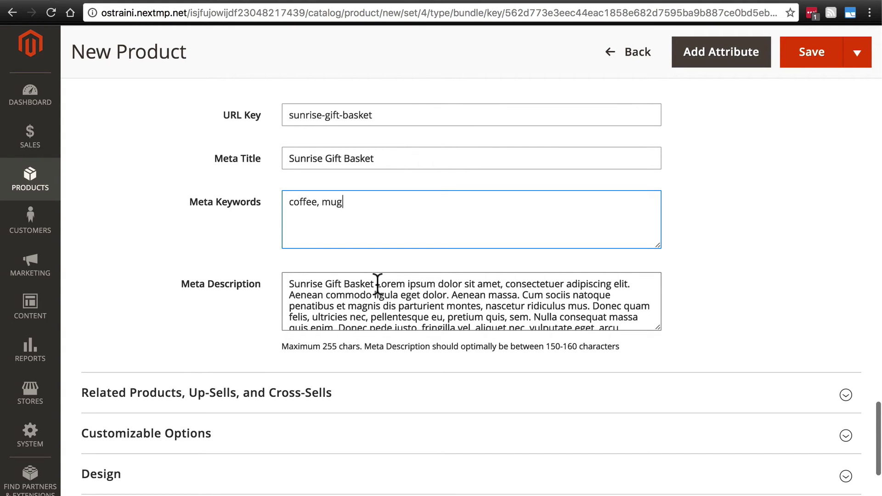
drag(378, 284, 258, 272)
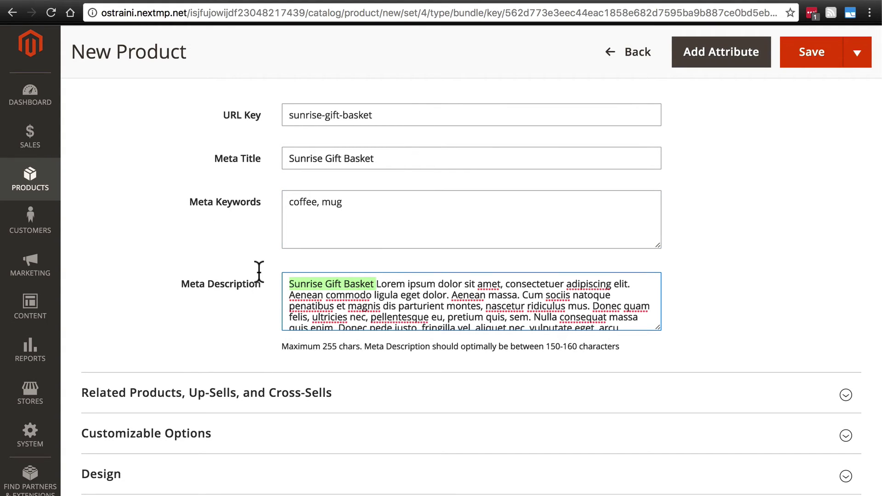
key(BackSpace)
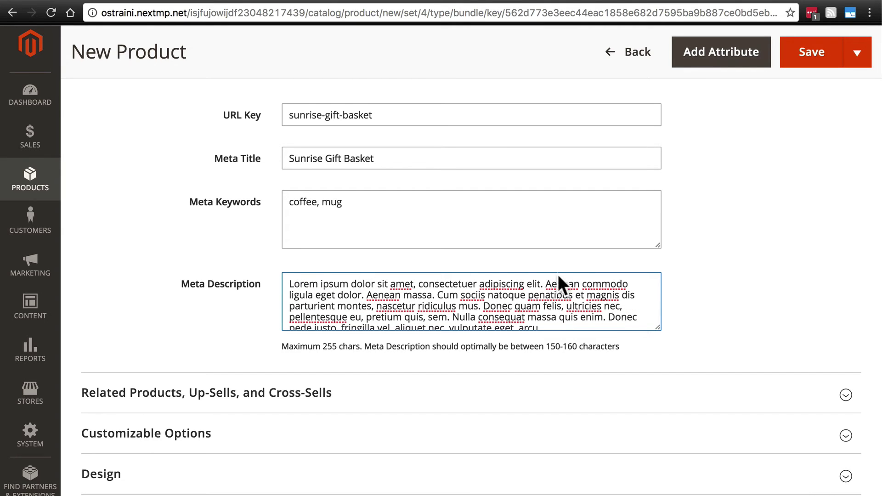
scroll(561, 303, down, 2)
drag(562, 307, 366, 271)
key(BackSpace)
scroll(118, 197, down, 4)
scroll(194, 395, up, 10)
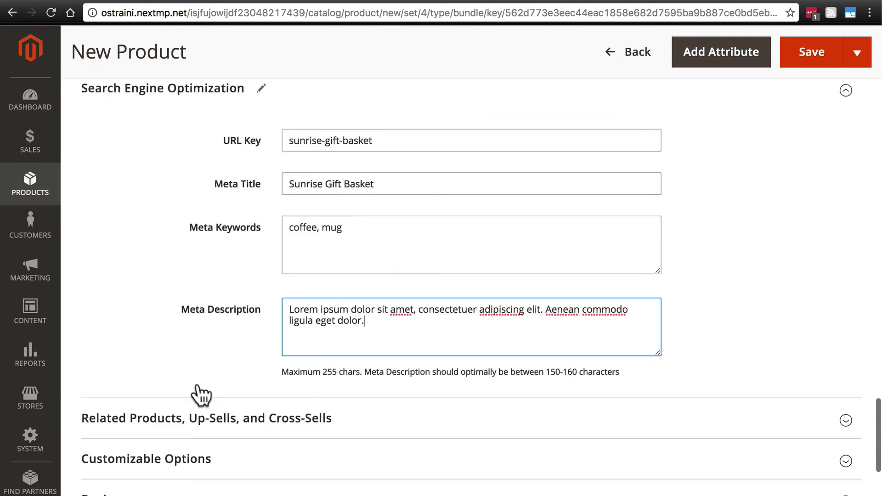
Step: Save the Sunrise Gift Basket product and open Customer View in a new browser tab
scroll(197, 389, up, 7)
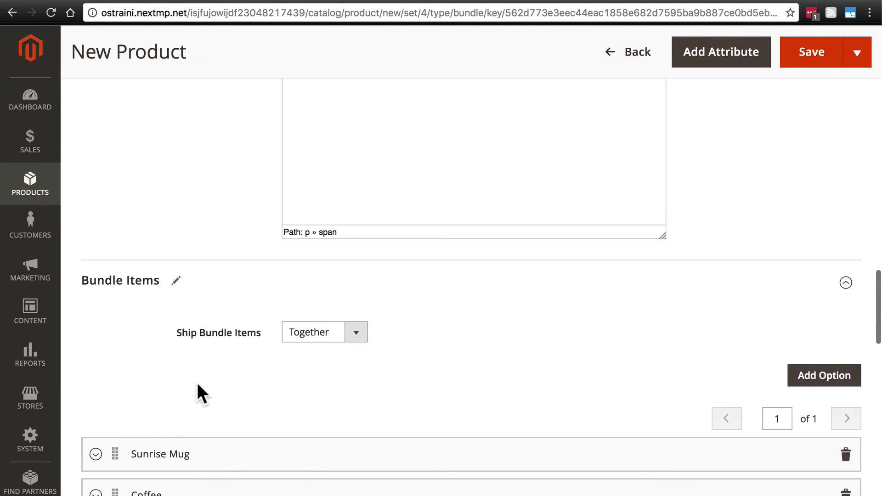
click(815, 62)
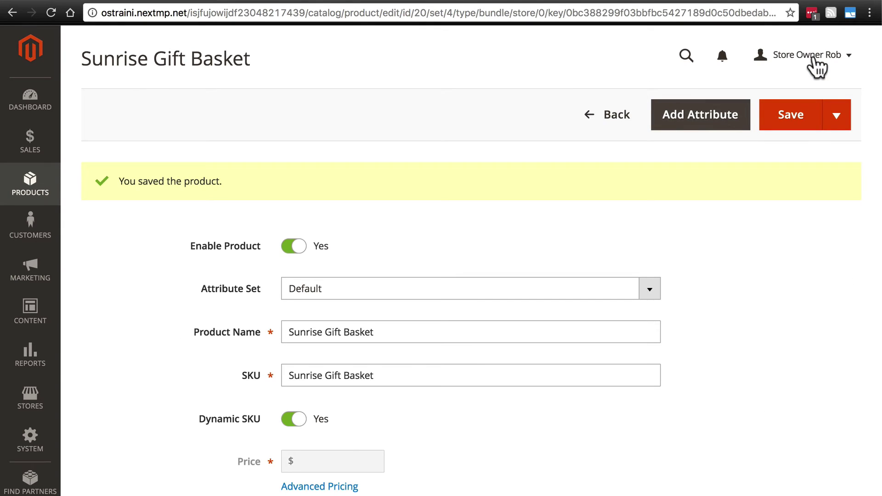
click(848, 57)
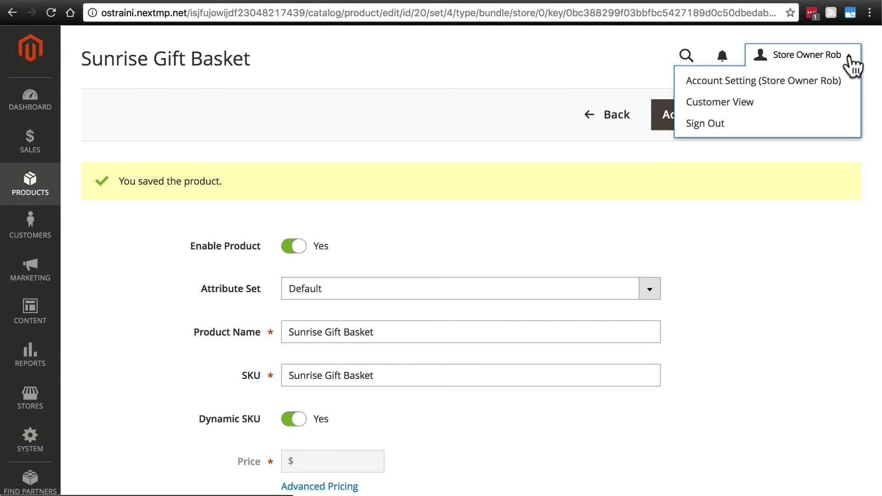
right_click(732, 102)
click(715, 108)
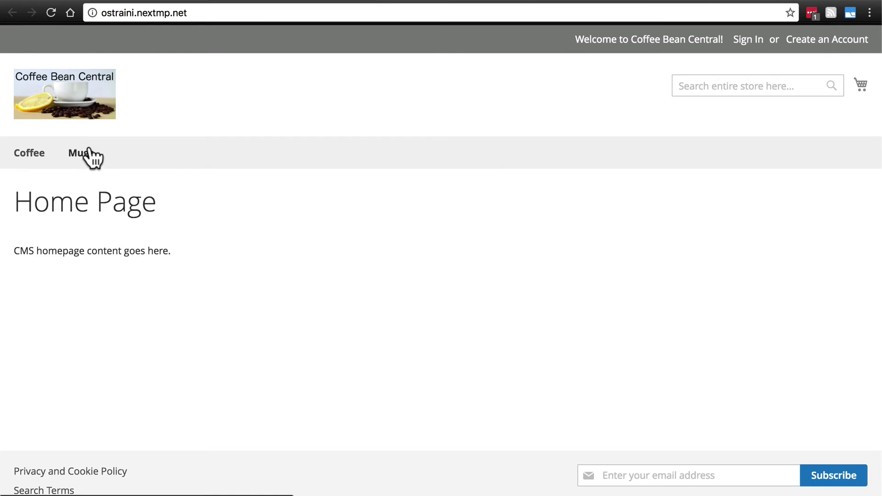
Step: Go to the Coffee category and open the Sunrise Gift Basket product page, priced at $21.98
click(29, 160)
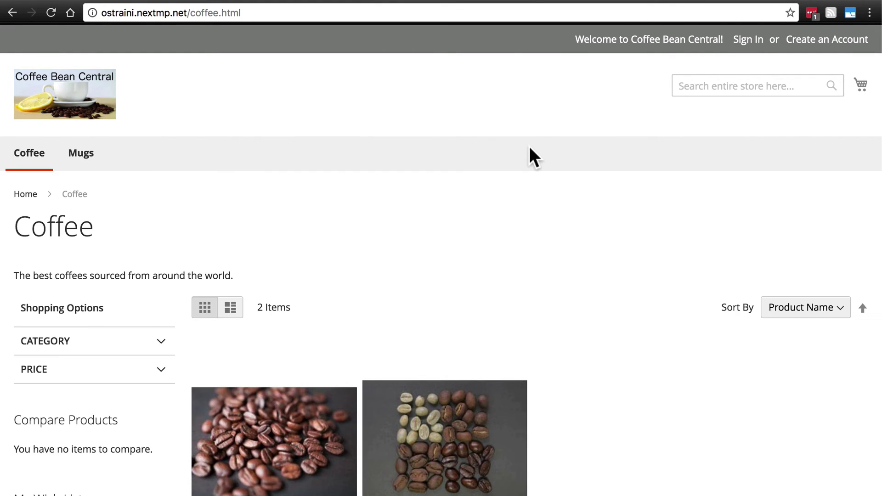
scroll(528, 152, down, 4)
mouse_move(490, 346)
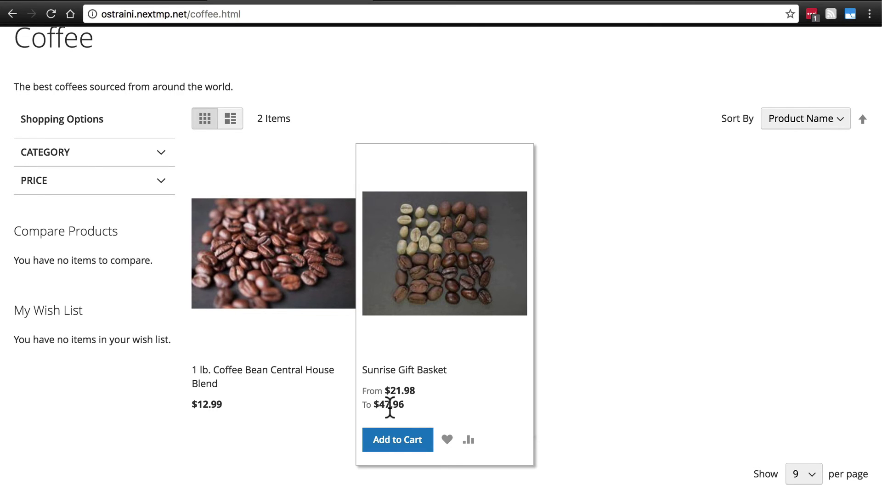
click(464, 280)
scroll(464, 285, down, 8)
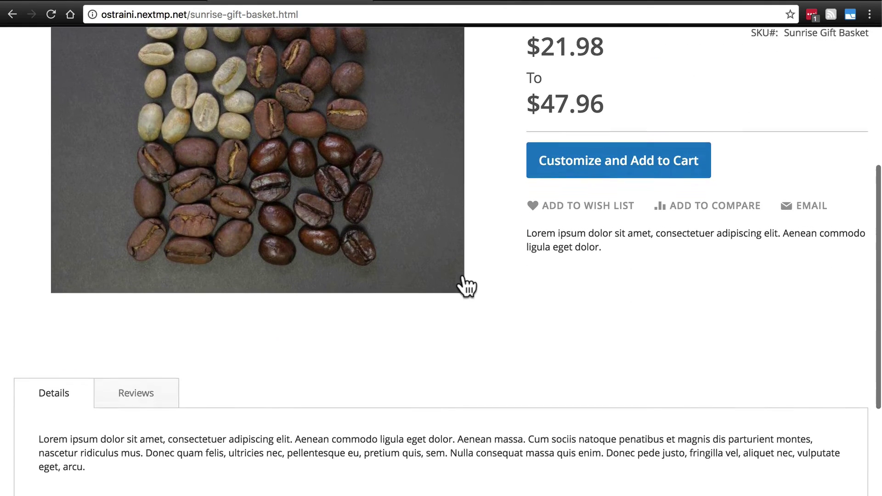
scroll(467, 286, up, 10)
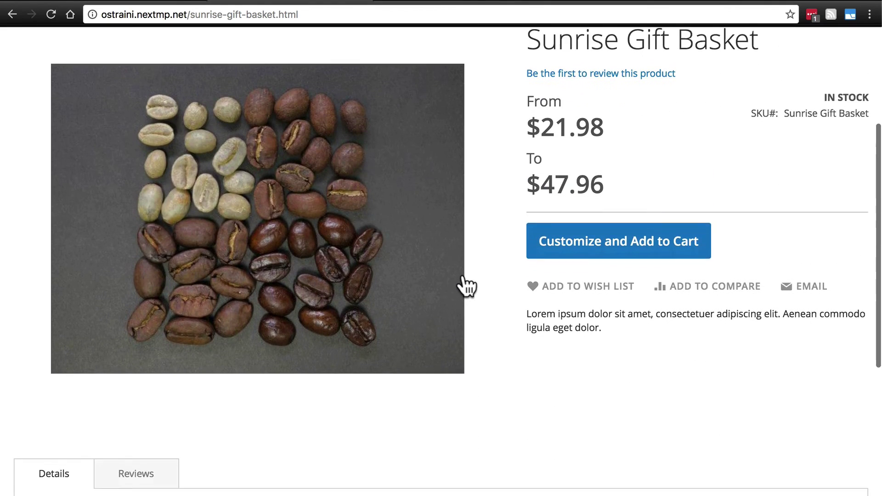
scroll(467, 287, up, 1)
scroll(467, 287, down, 3)
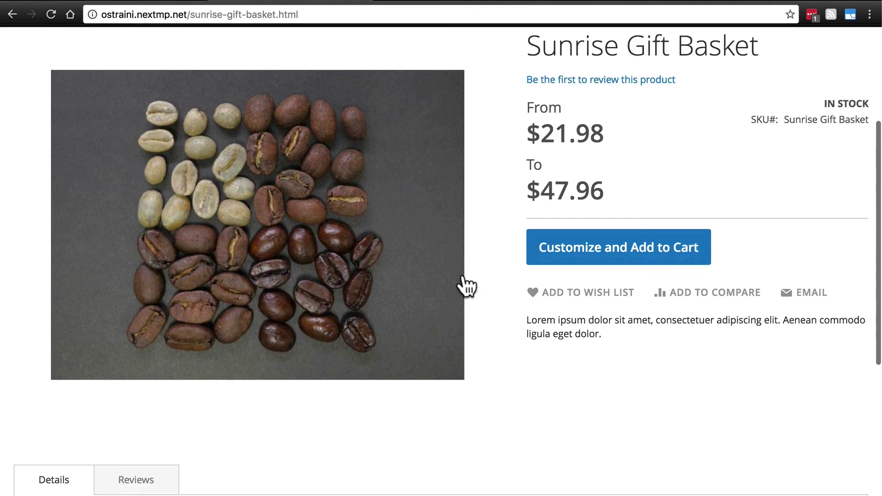
Step: Start customizing the basket and try Decaf coffee, then switch back to Regular
click(599, 256)
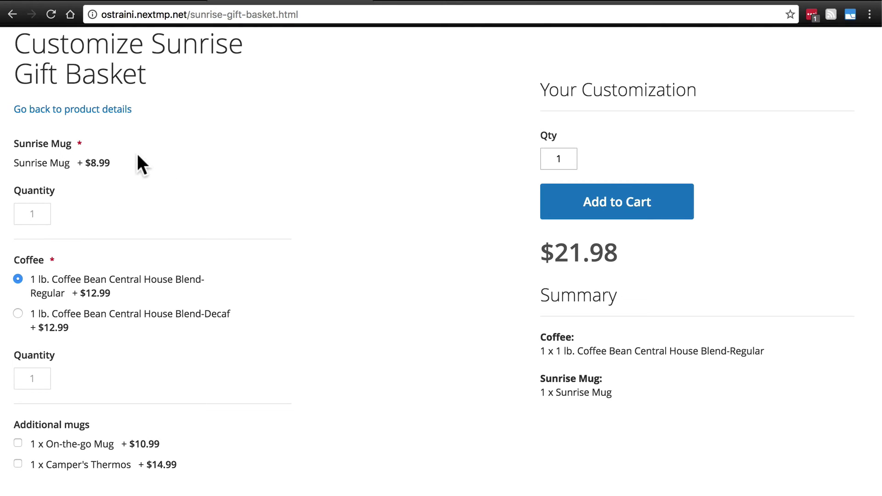
scroll(100, 143, down, 3)
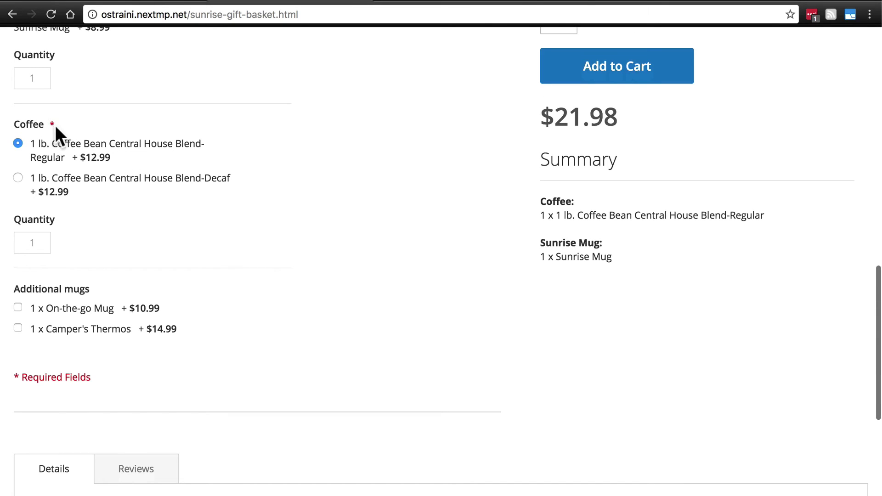
click(18, 178)
click(17, 143)
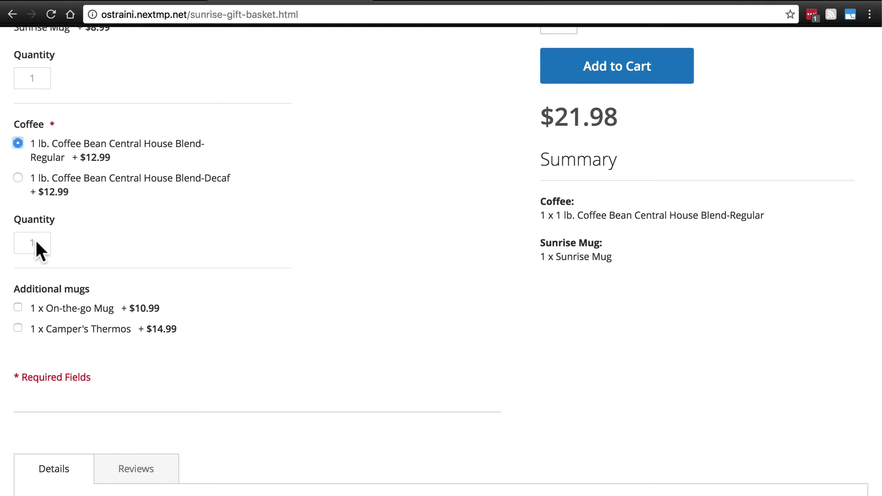
scroll(114, 236, down, 3)
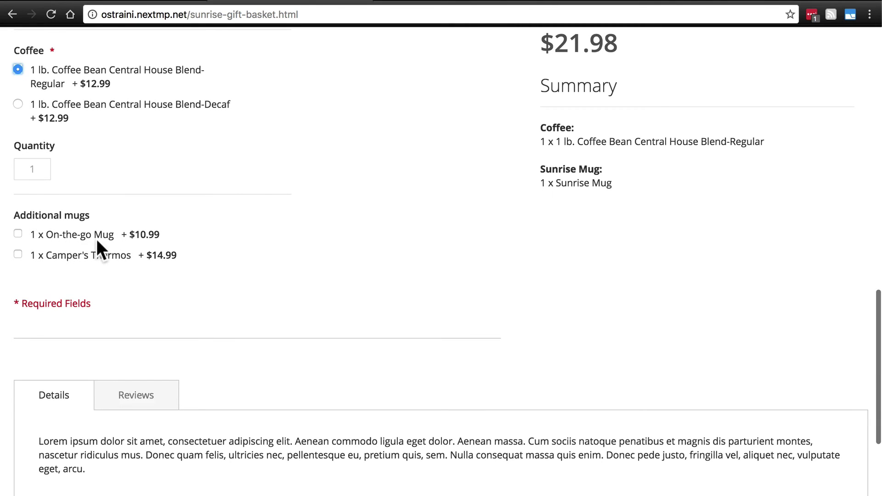
scroll(65, 268, up, 3)
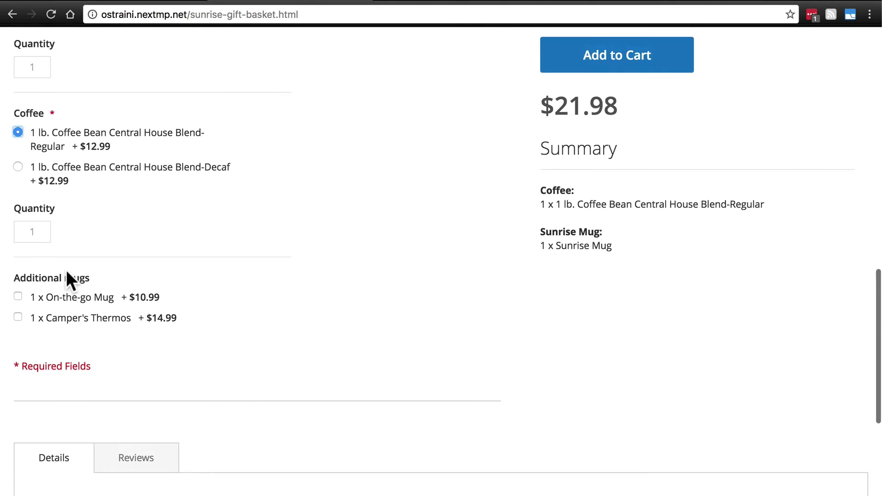
scroll(53, 337, up, 5)
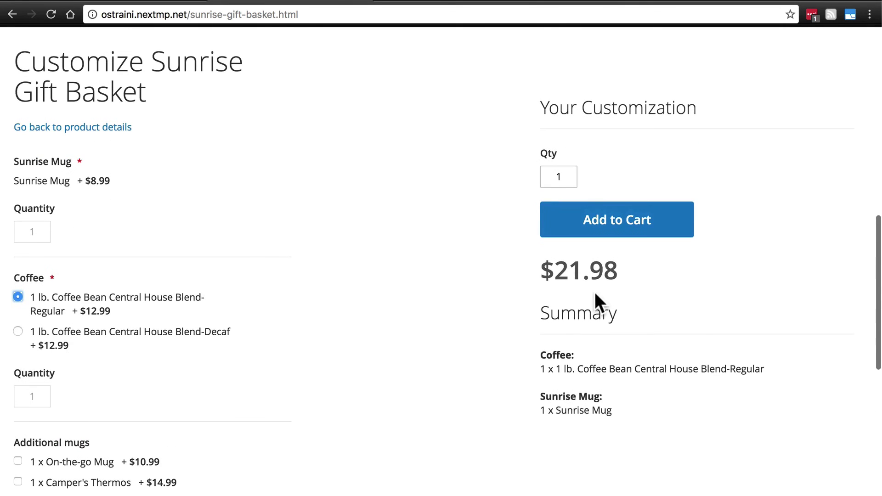
scroll(130, 340, down, 3)
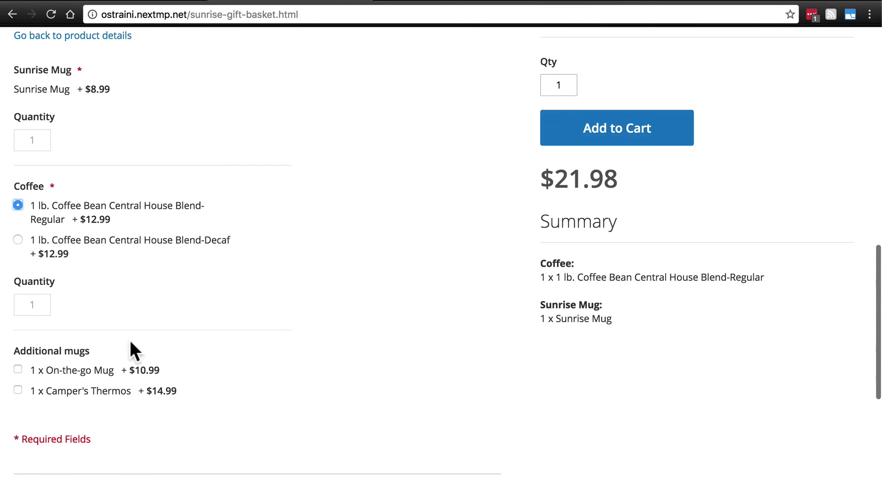
Step: Add the On-the-go Mug and Camper's Thermos as additional mugs, then remove both again
click(18, 370)
click(18, 389)
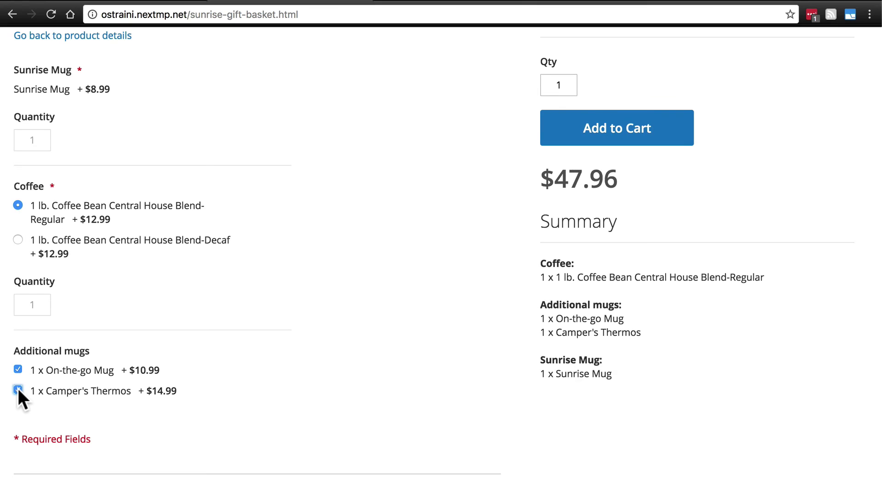
click(18, 369)
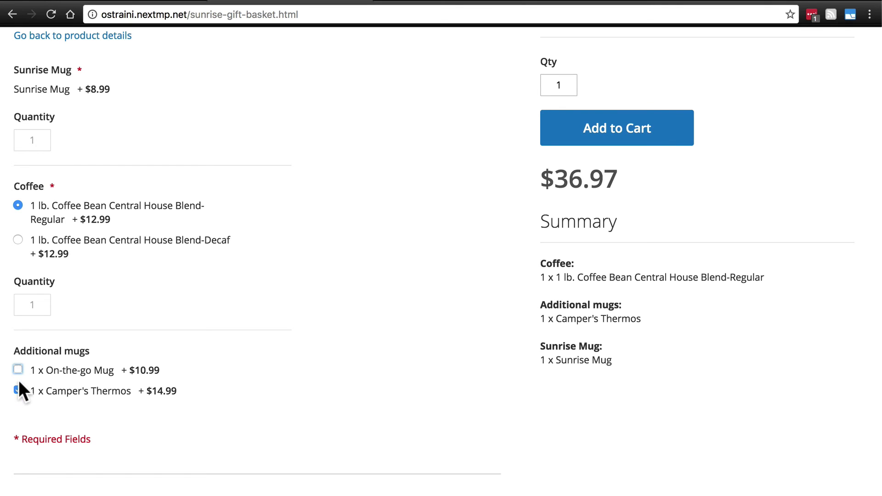
click(18, 390)
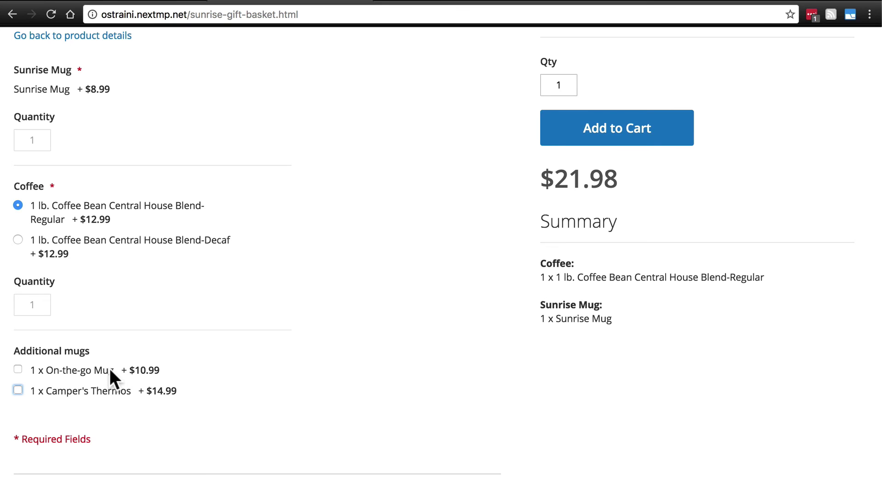
scroll(109, 369, down, 2)
scroll(109, 368, up, 2)
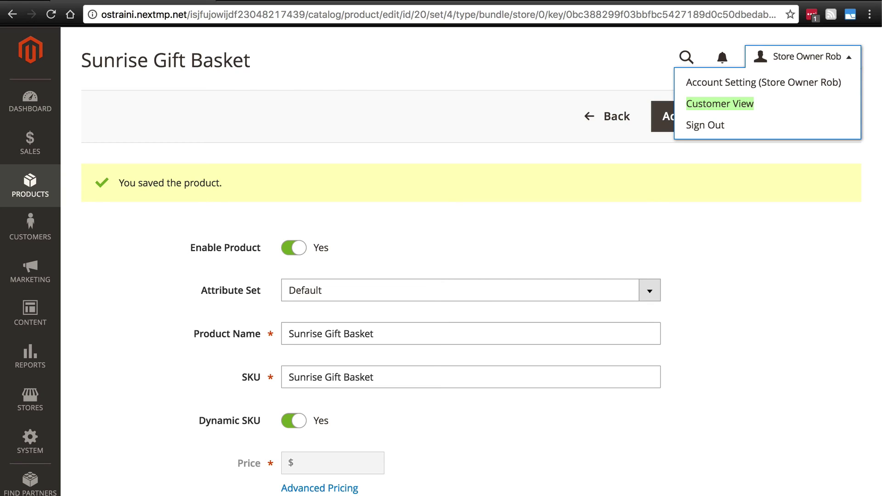
Step: Dismiss the account dropdown and go back from the Sunrise Gift Basket to the product grid
click(437, 73)
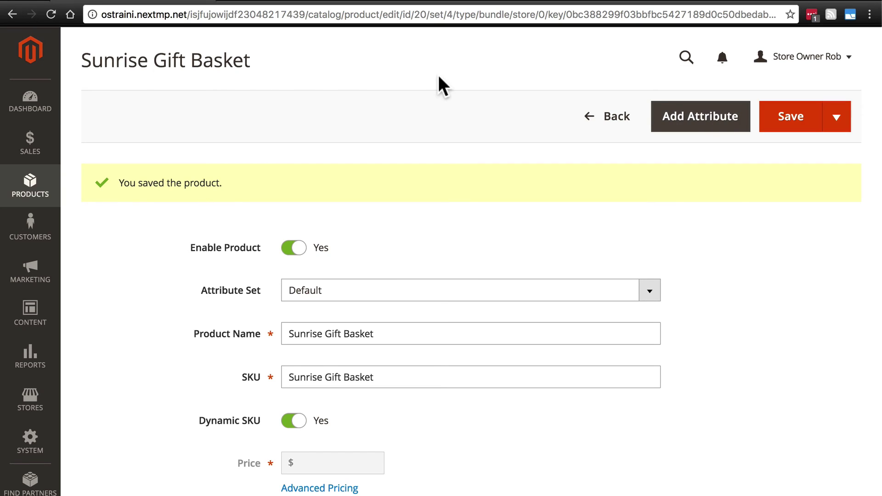
click(616, 118)
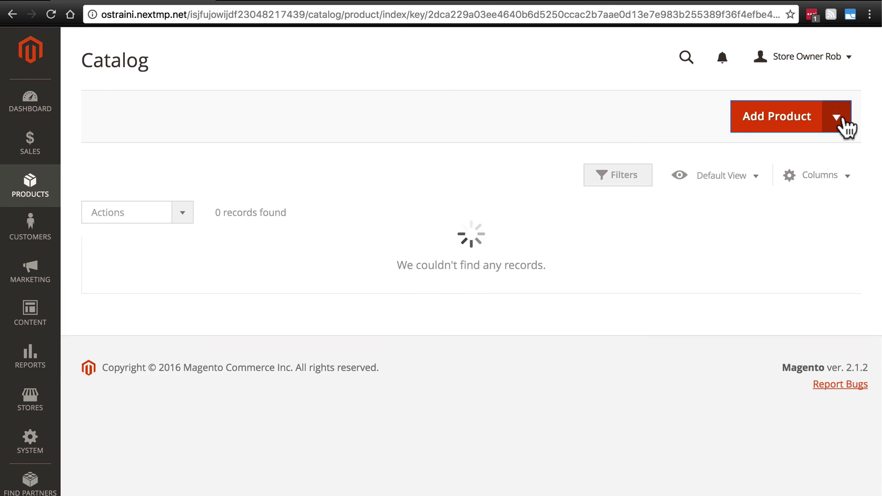
Step: Expand the Add Product split button to list the available product types
click(840, 119)
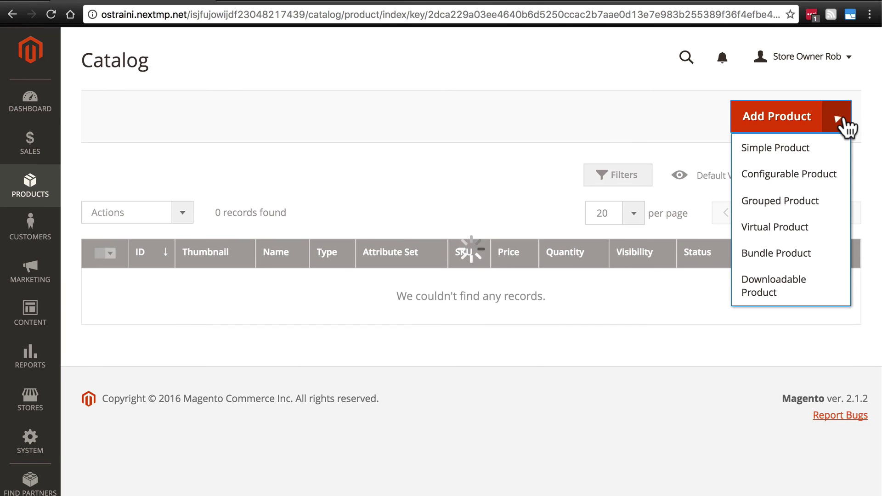